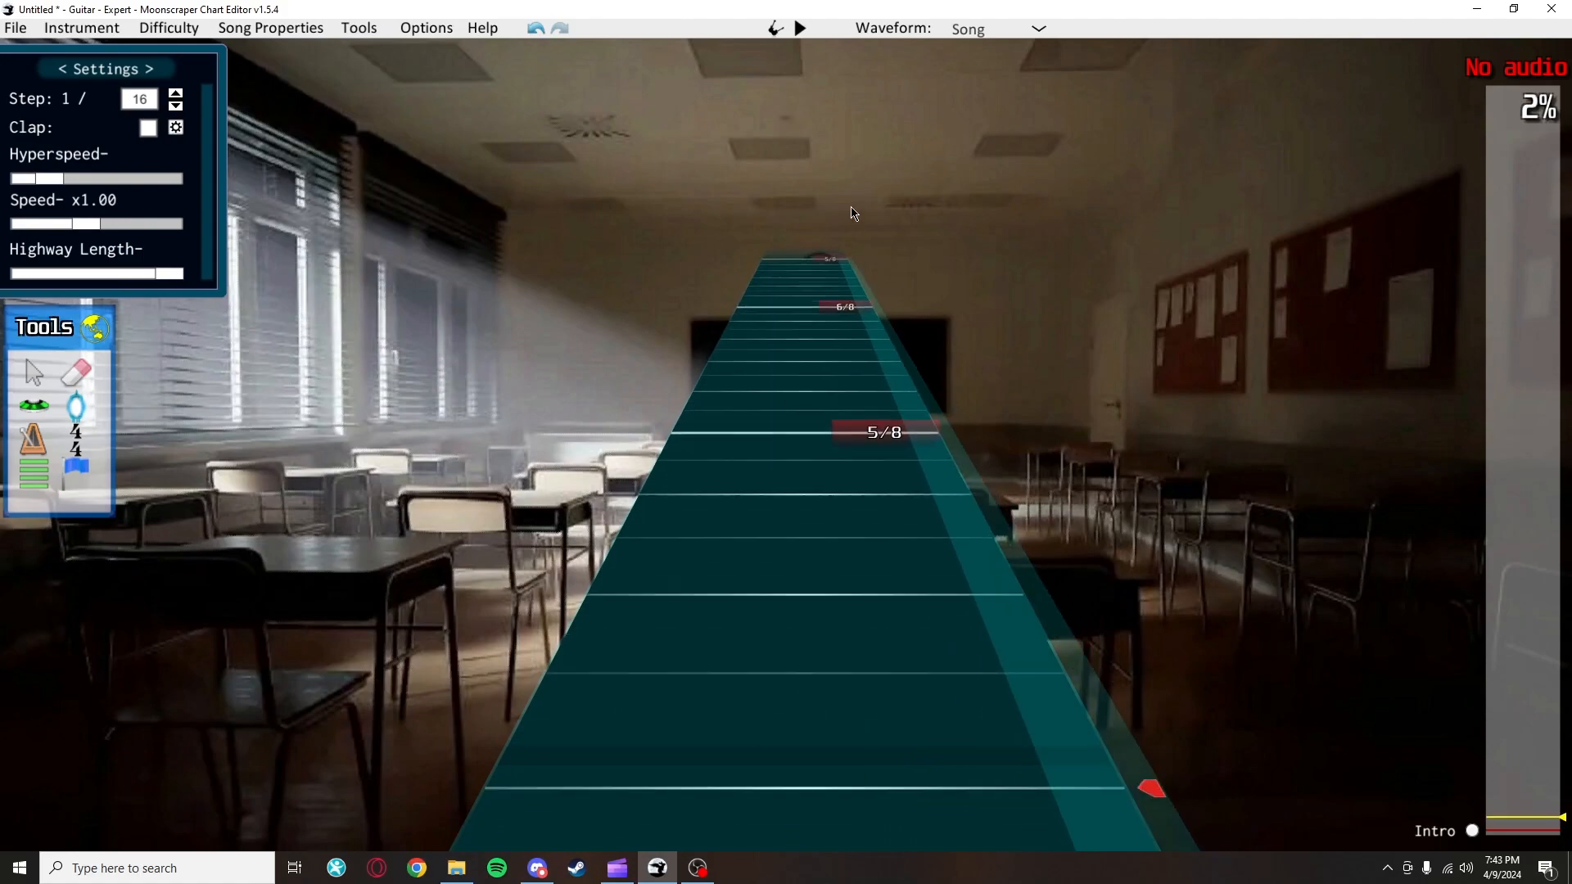
scroll(860, 413, "up", 2)
scroll(847, 459, "up", 2)
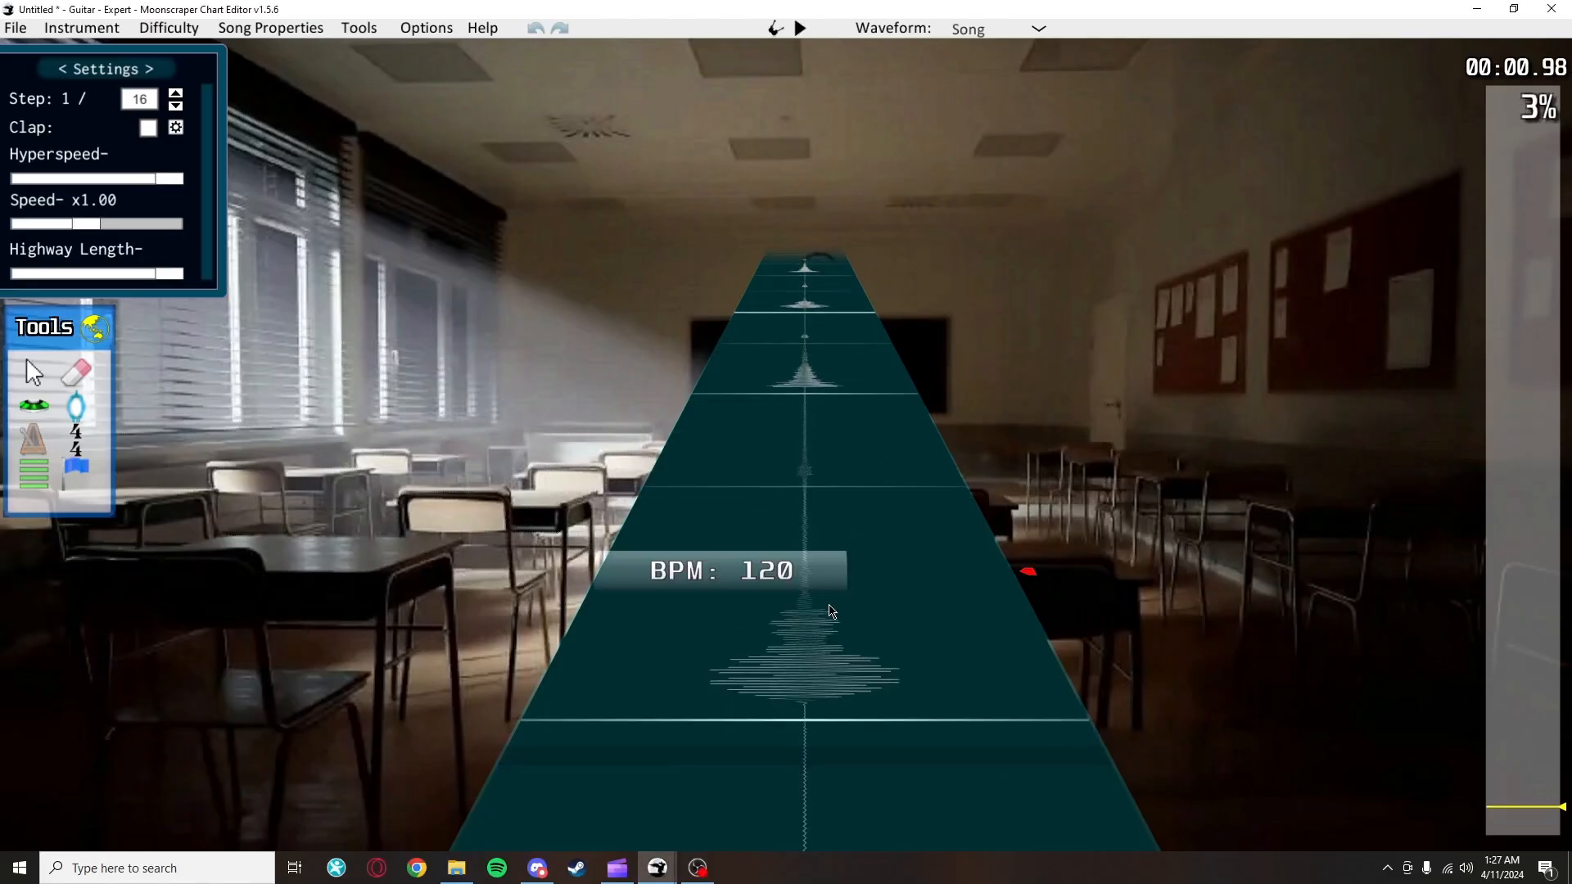
Step: Place 120 BPM markers at positions 384 and 768, lining each one up with the waveform peak
left_click(783, 594)
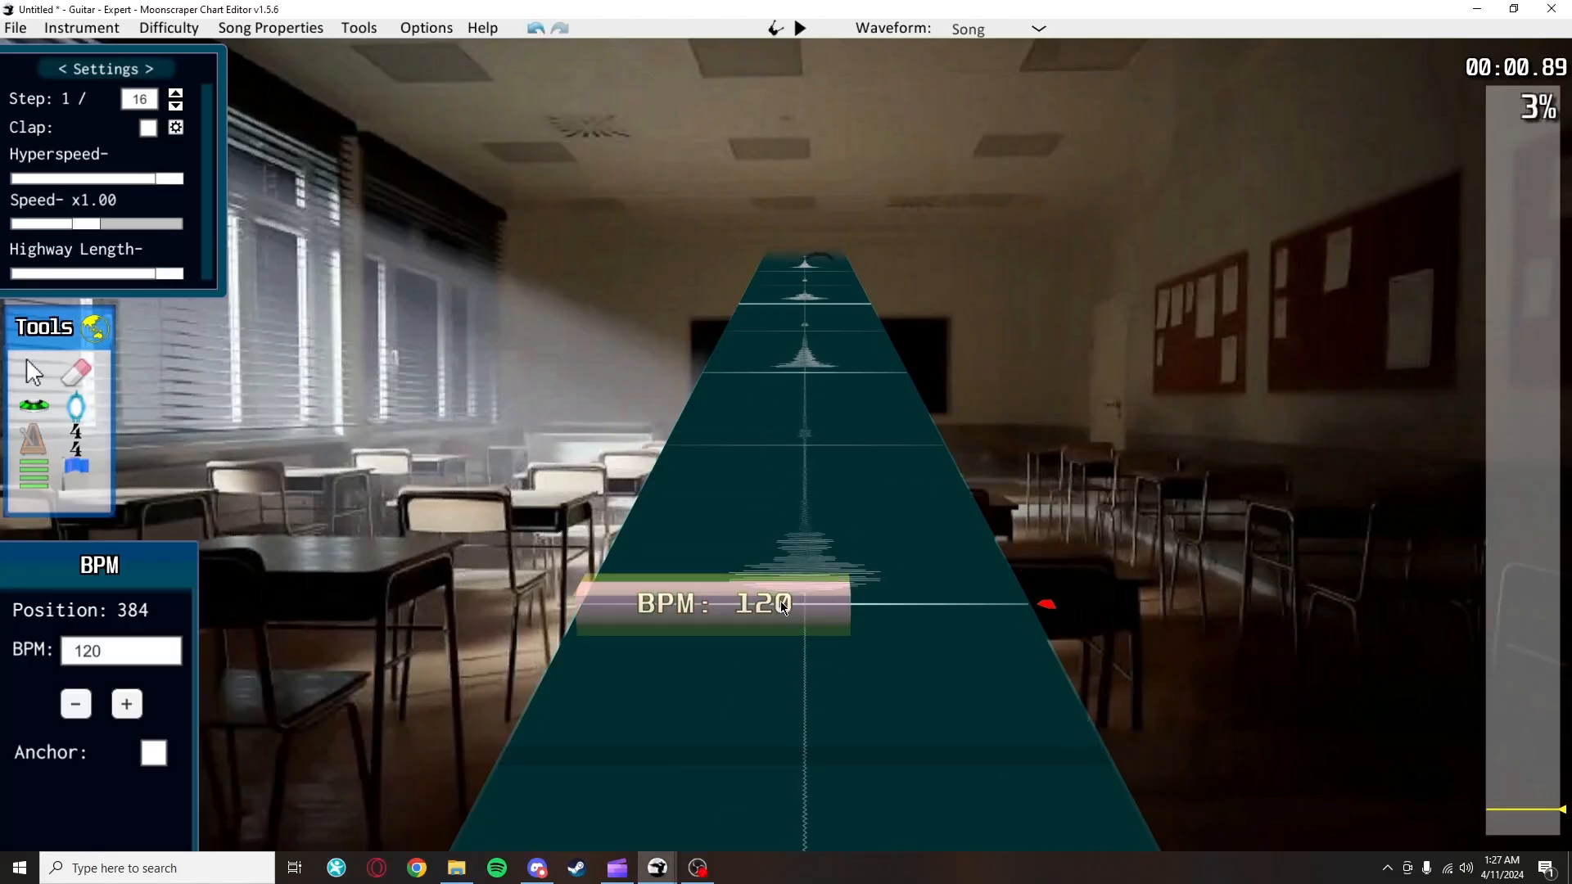
key("space")
key("space")
scroll(778, 585, "down", 2)
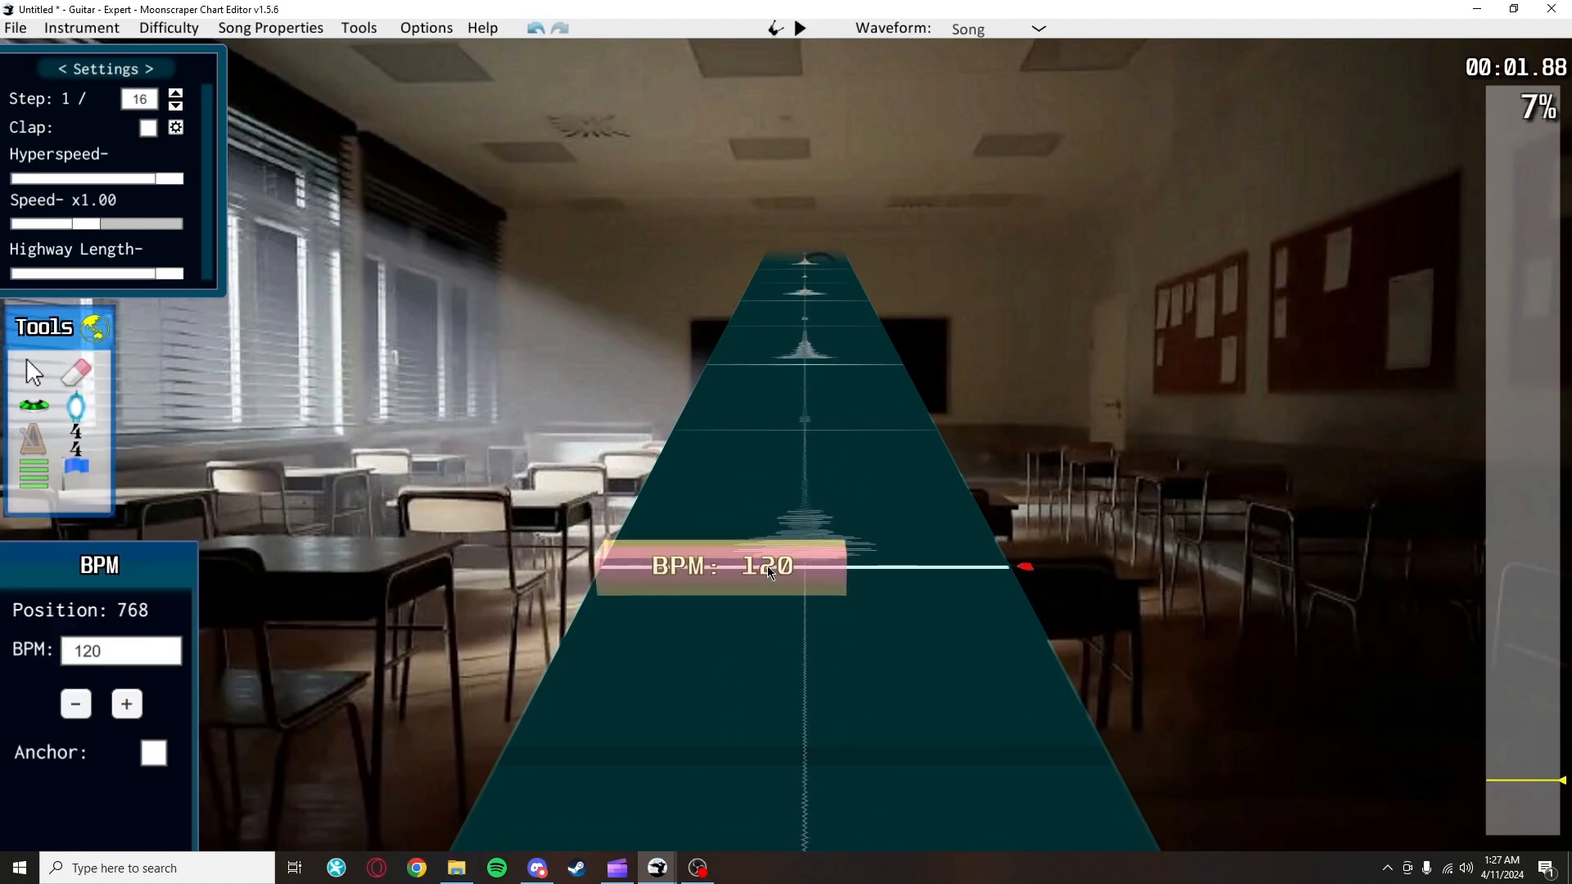
Step: Place a 120 BPM marker at position 1152 and move it onto the waveform peak
key("space")
key("space")
left_click(758, 562)
left_click_drag(757, 561, 757, 512)
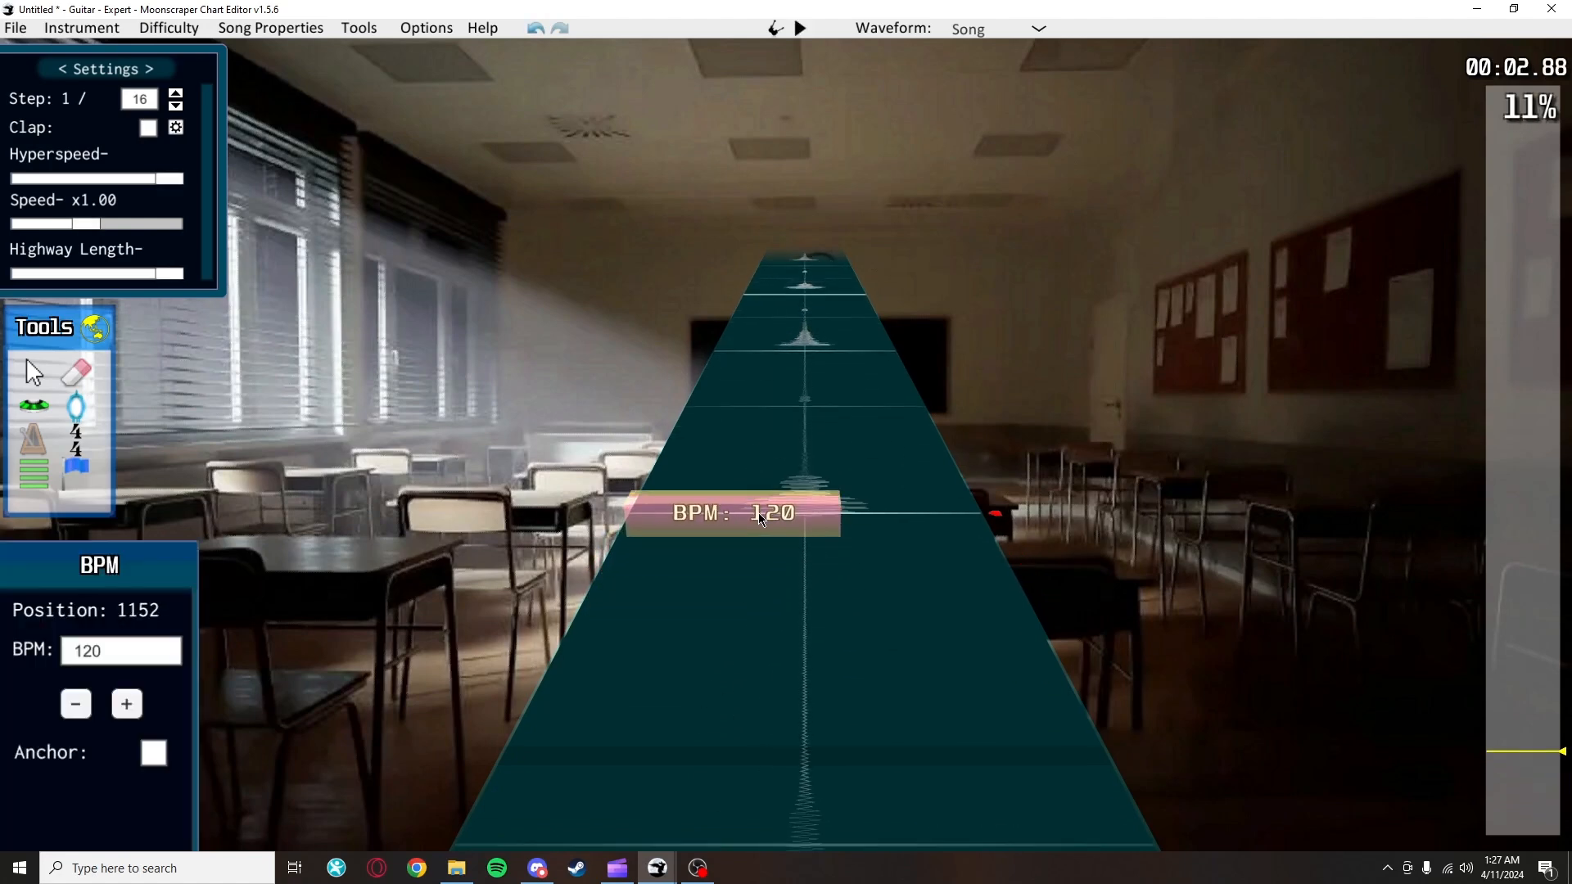
Step: Place the tempo marker at position 1152 again and align another at position 1536 with the waveform, at 112.813 BPM
key("i")
left_click(77, 434)
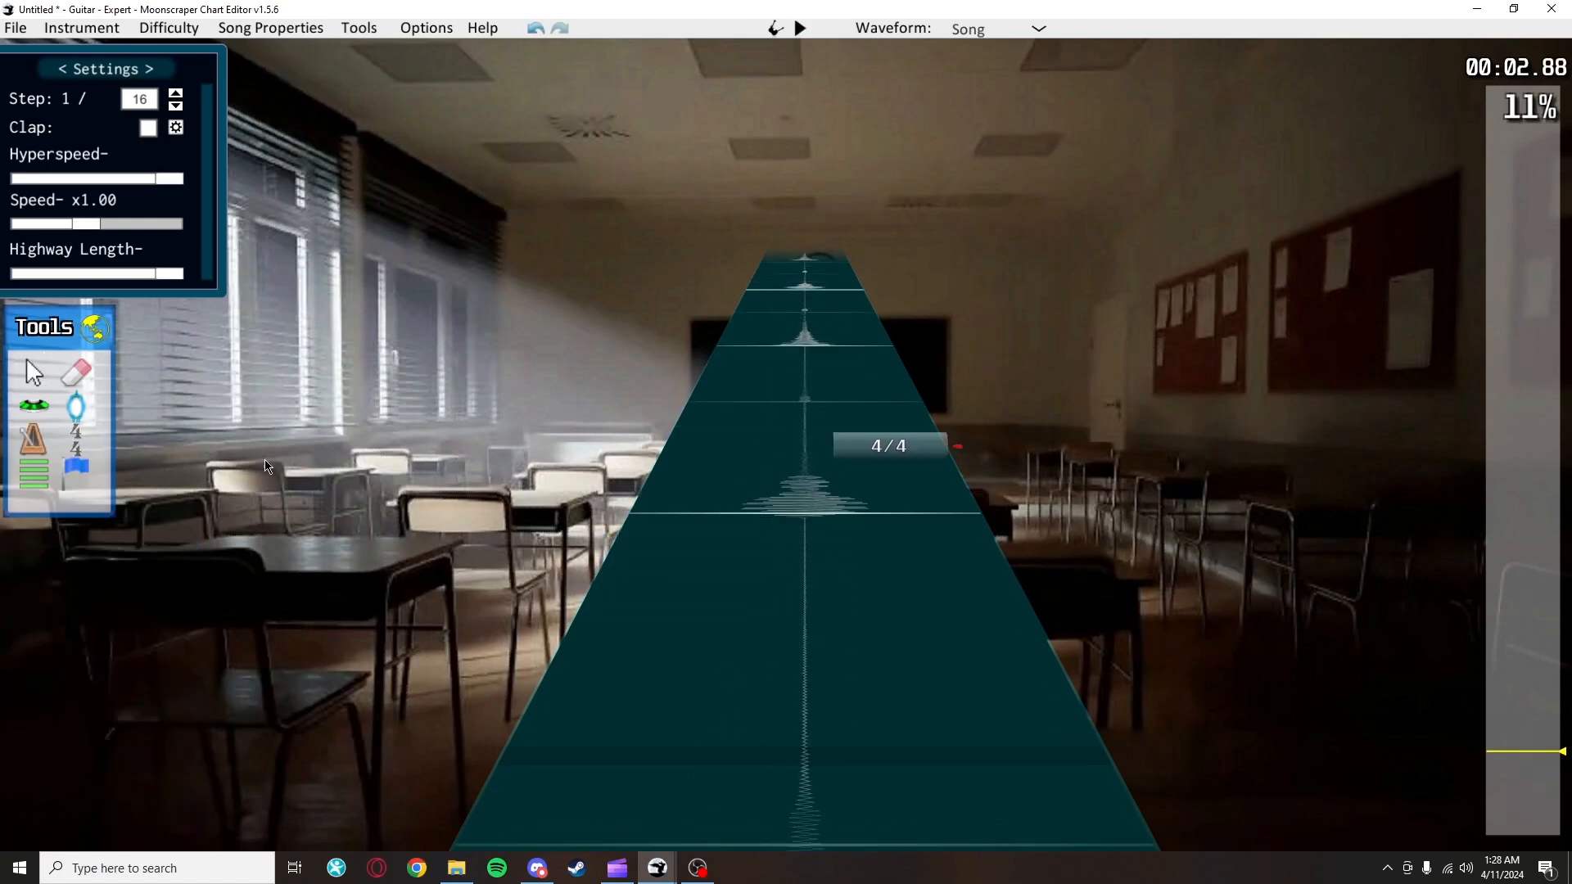
key("i")
left_click(772, 532)
scroll(811, 512, "up", 3)
key("space")
key("space")
left_click(775, 542)
left_click_drag(775, 542, 775, 528)
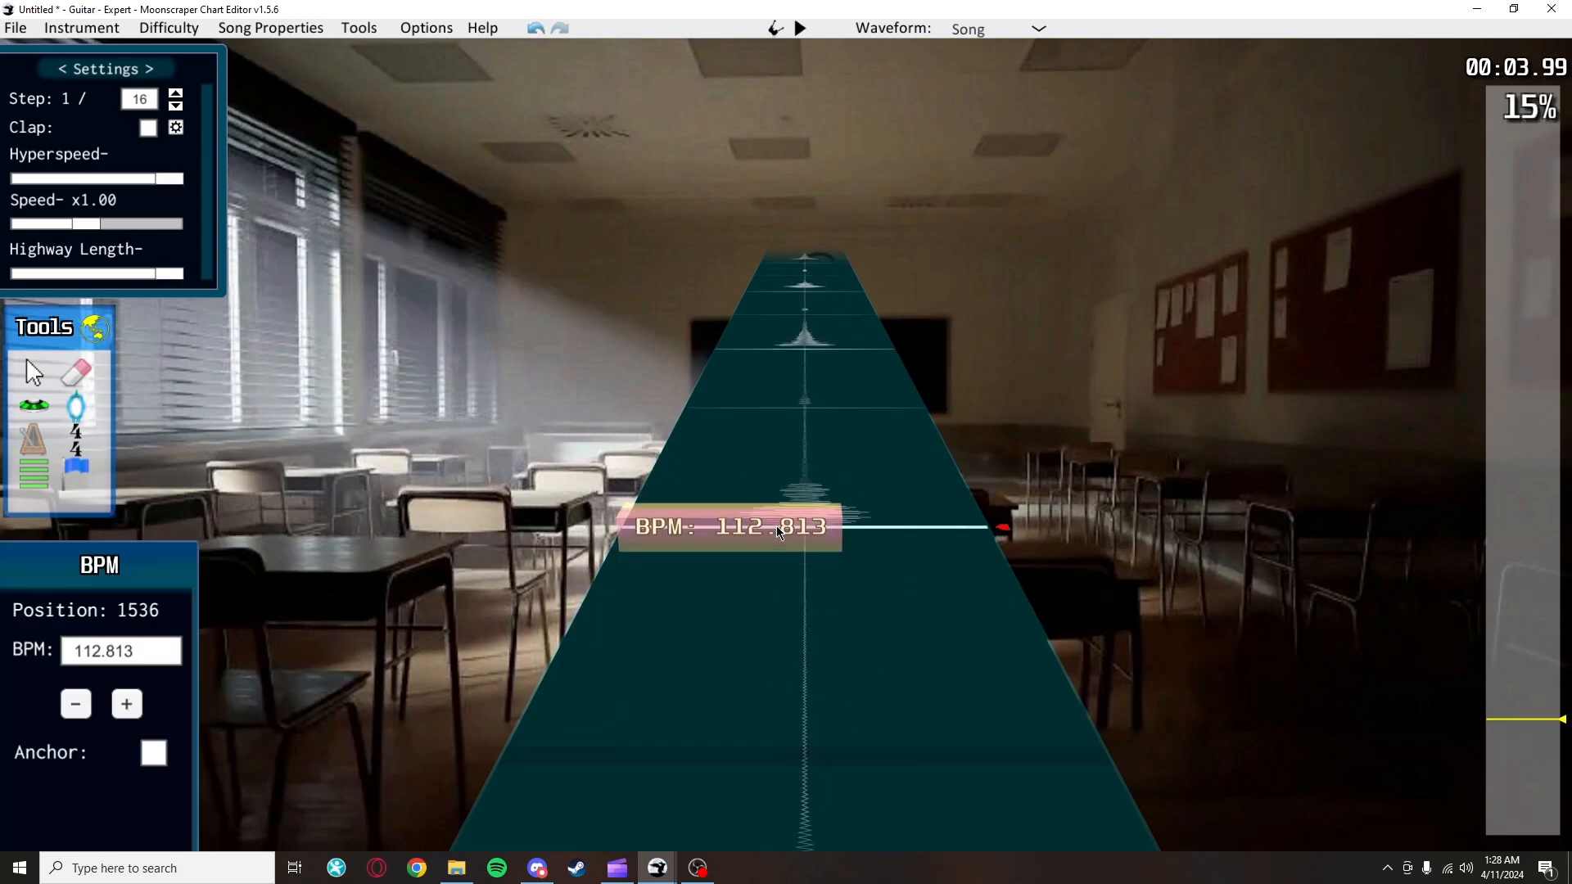
Step: Add tempo markers on the next two measure lines up to position 2304 and align them with the waveform peaks
key("space")
key("space")
left_click(777, 617)
mouse_move(778, 617)
left_mouse_down()
mouse_move(773, 559)
mouse_move(793, 503)
left_mouse_up()
key("space")
key("space")
left_click(778, 559)
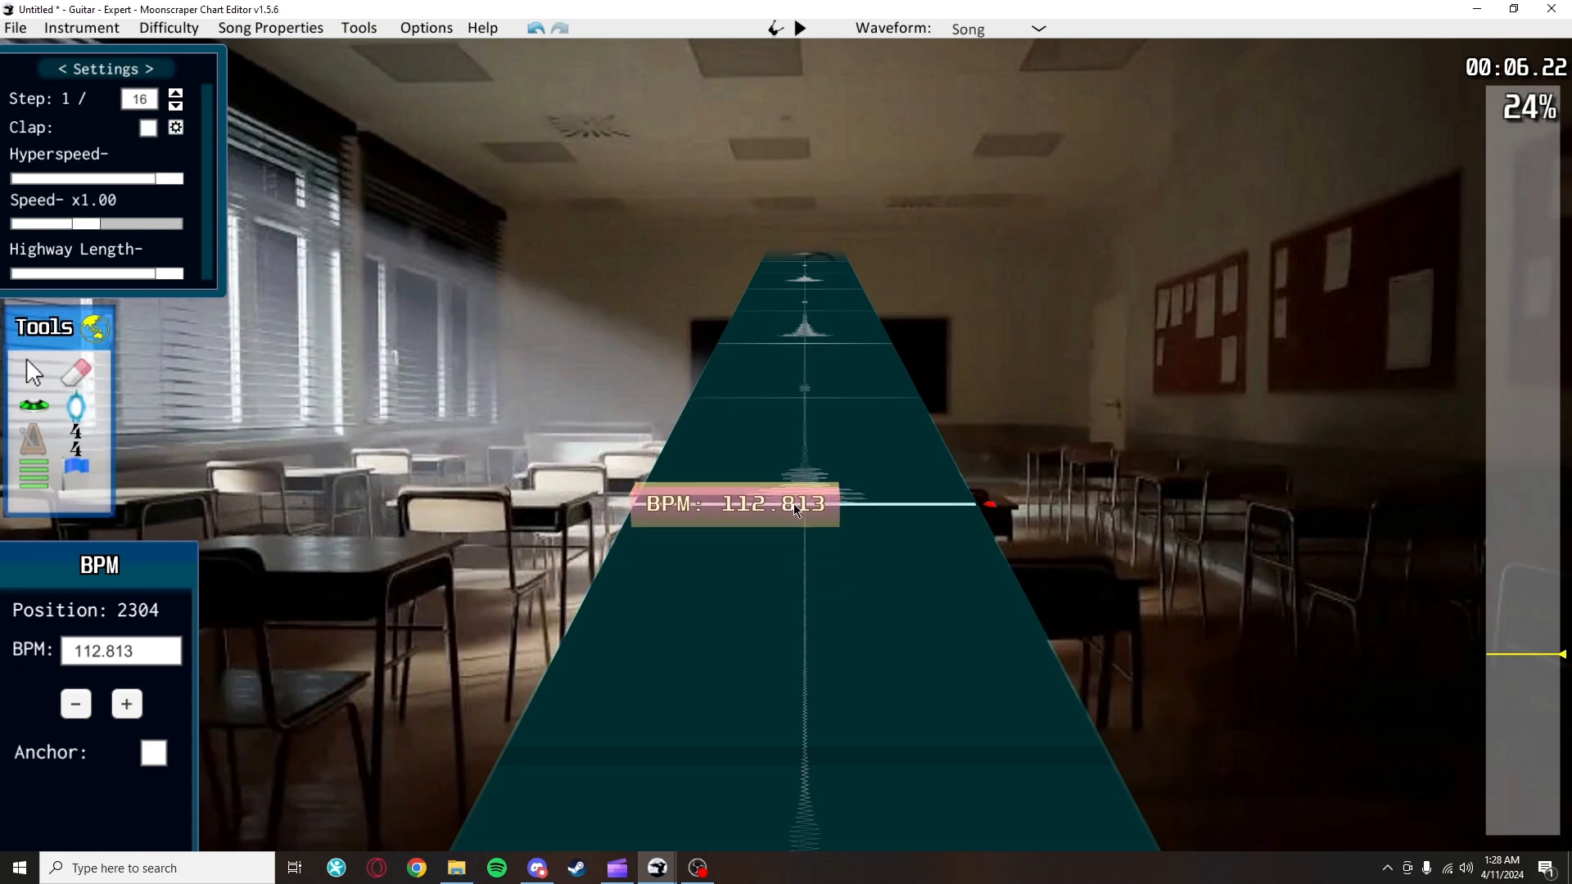
Step: Replace the tempo marker at position 2304 and add a 104.742 BPM marker at position 2688 on the waveform peak
key("Delete")
left_click(778, 504)
key("space")
key("space")
left_click(766, 531)
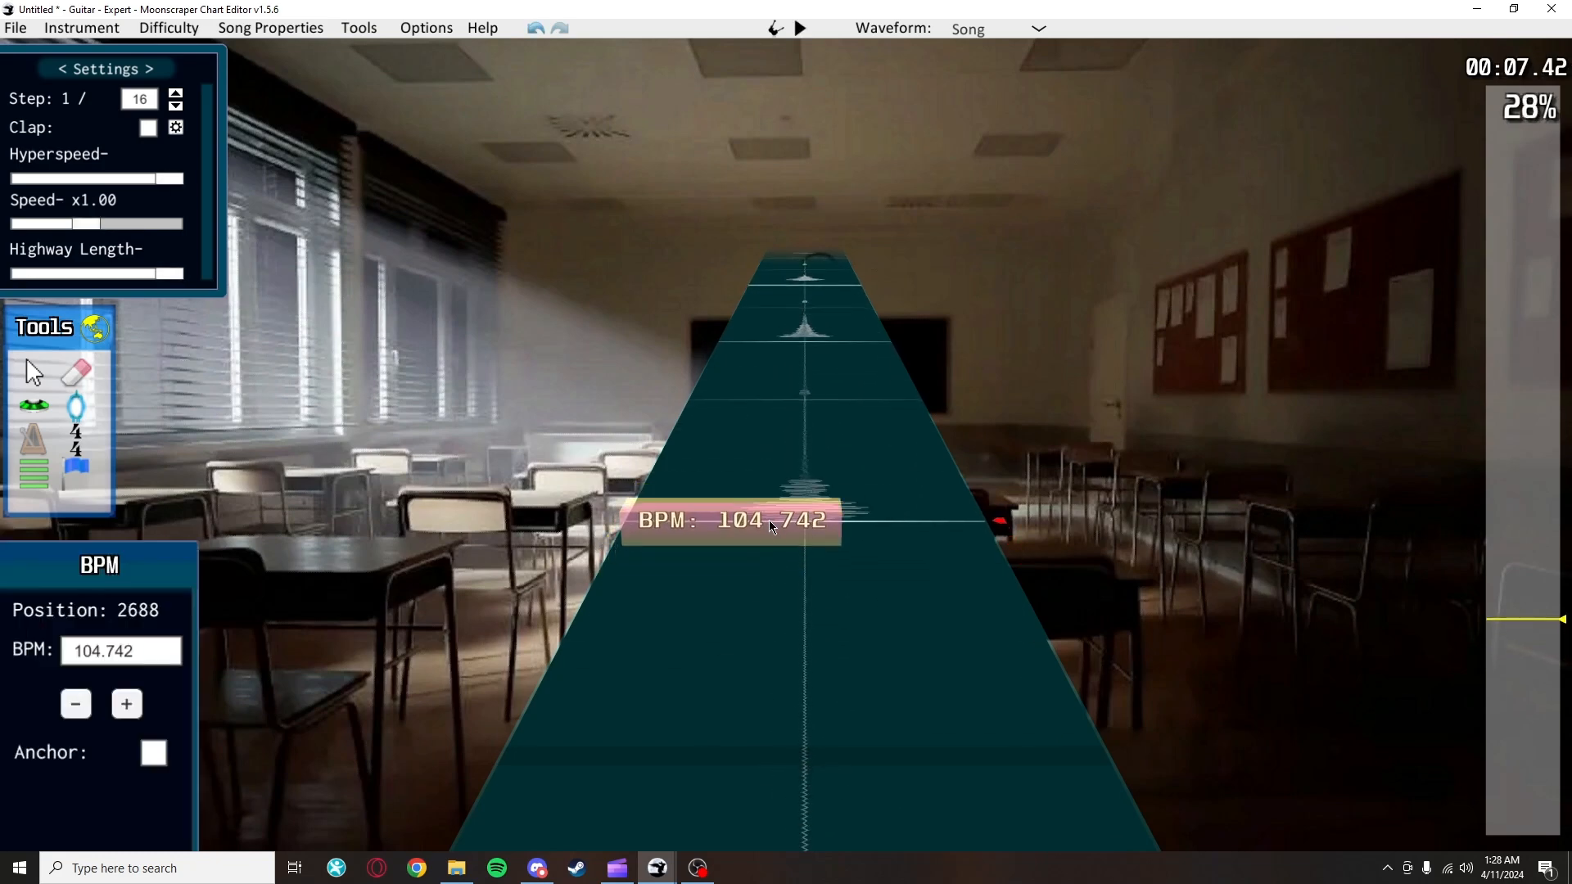
Step: Continue the tempo map past position 2688, placing markers on the following measure lines and matching them to the waveform peaks
key("space")
key("space")
left_click(760, 557)
left_click_drag(761, 558, 764, 478)
key("space")
key("space")
left_click(768, 515)
key("Delete")
left_click(771, 484)
Step: Place and readjust tempo markers on the waveform peaks up to about 12 seconds, ending with a 90.036 BPM marker
key("space")
key("space")
left_click(771, 495)
key("Delete")
left_click(765, 473)
key("space")
key("space")
left_click(763, 498)
key("Delete")
left_click(764, 478)
key("space")
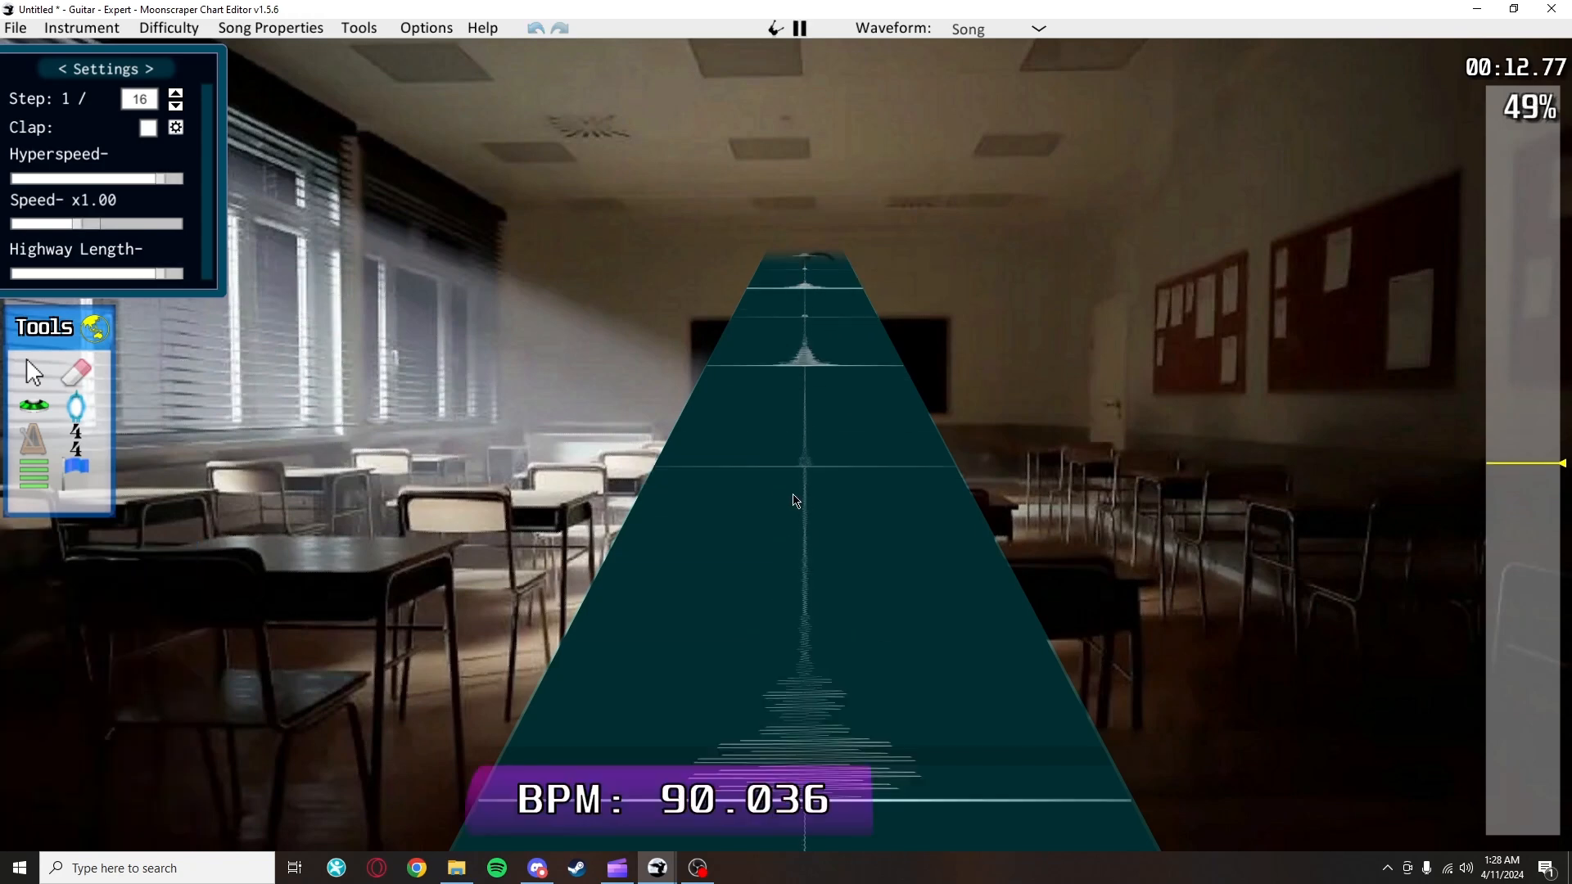
key("space")
Step: Set the tempo marker at position 3840 to 90 BPM and play the song from there
key("j")
scroll(807, 519, "down", 3)
scroll(806, 518, "down", 12)
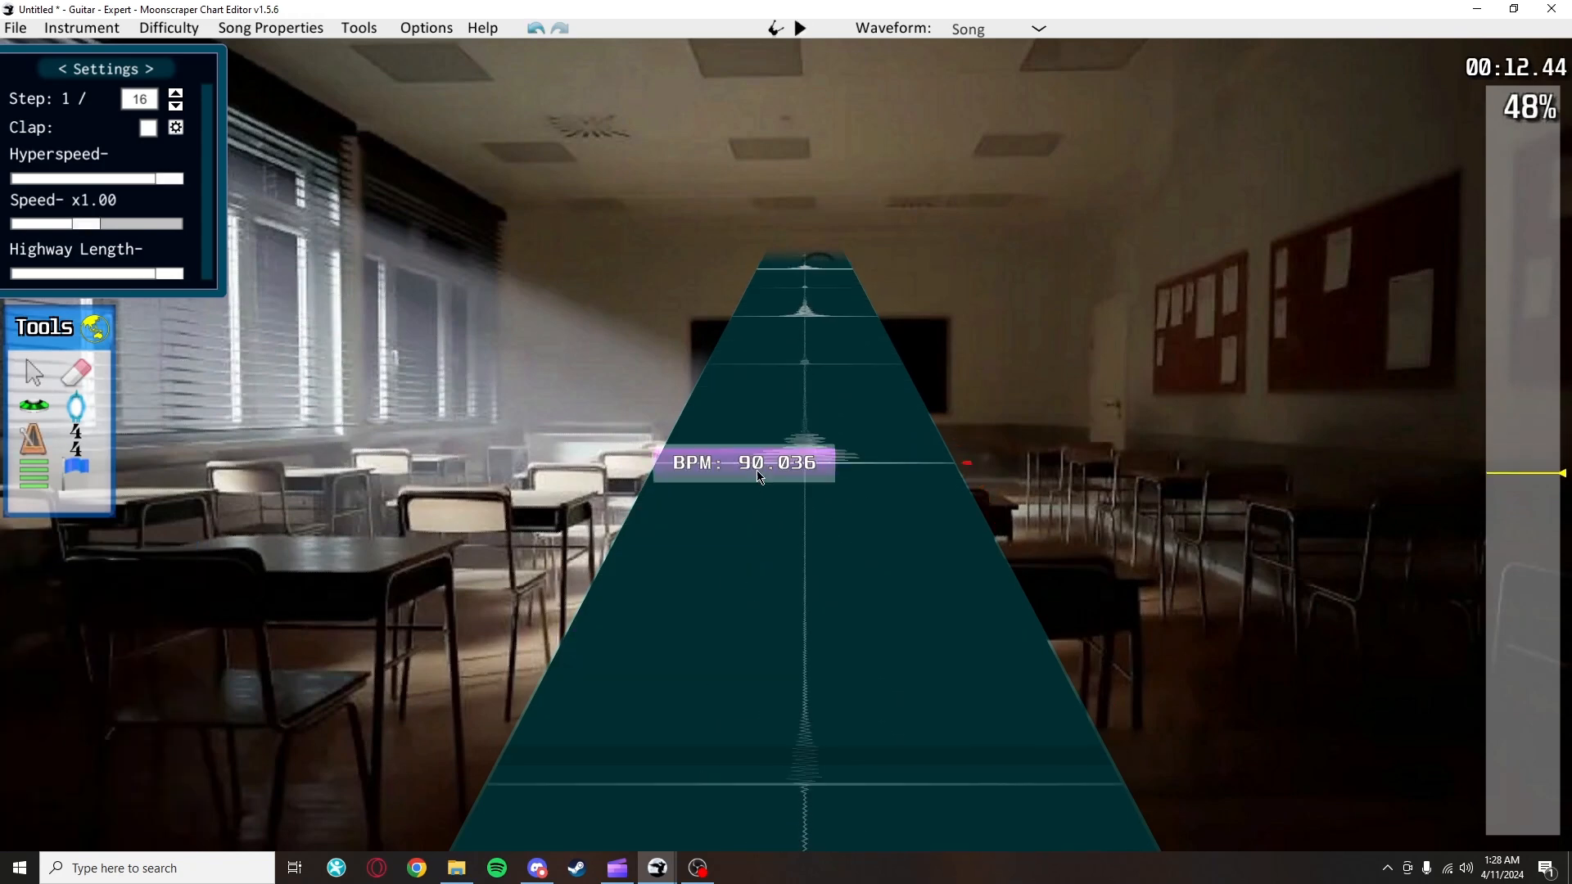
left_click(750, 545)
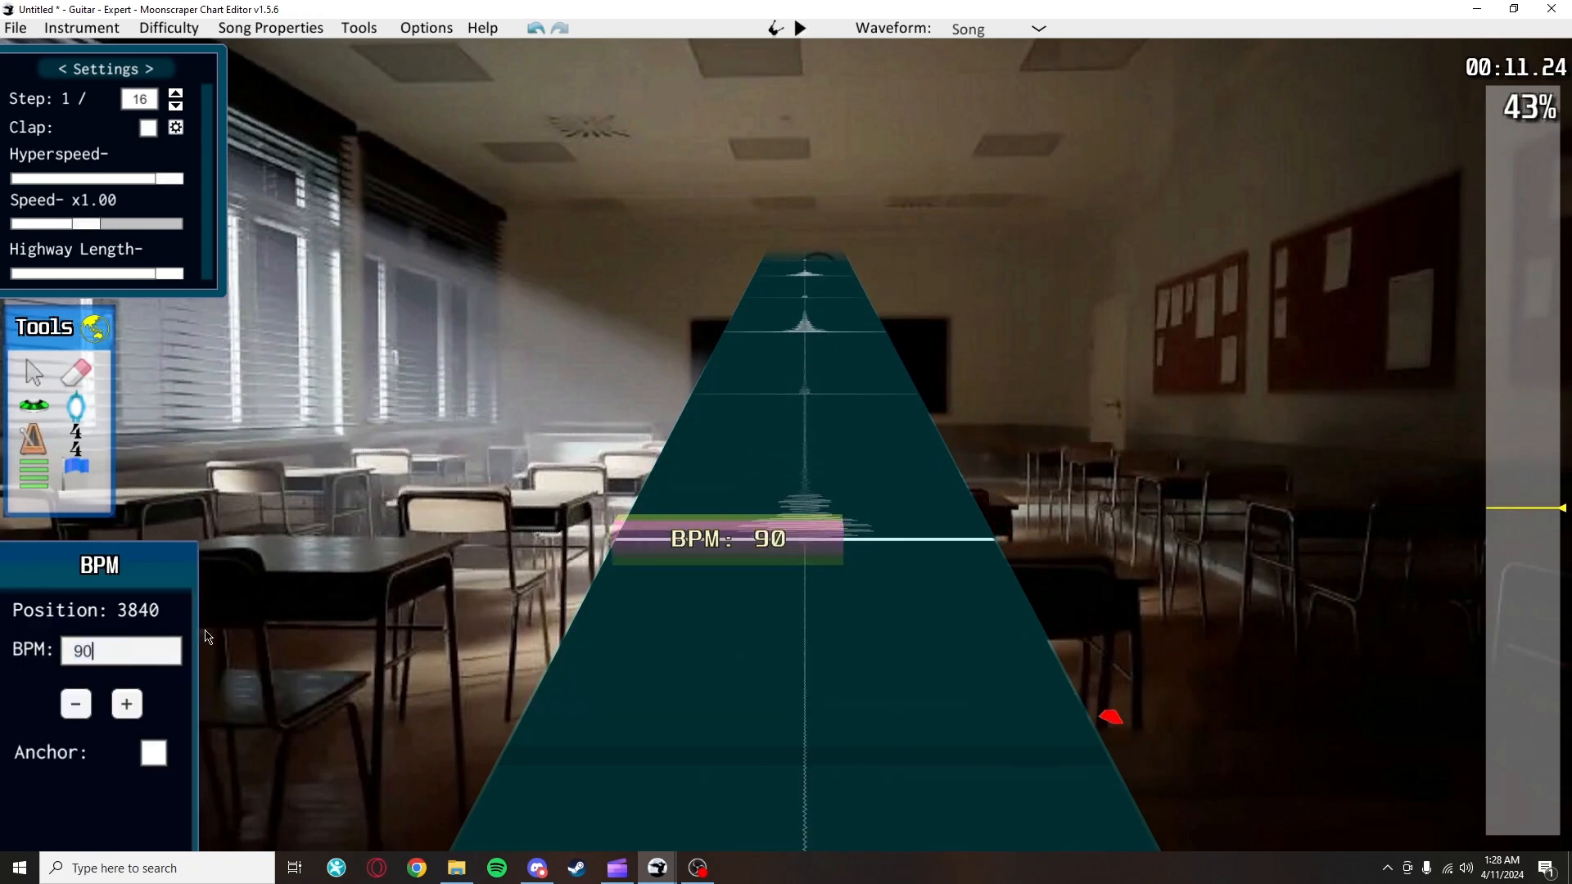
type("90")
key("space")
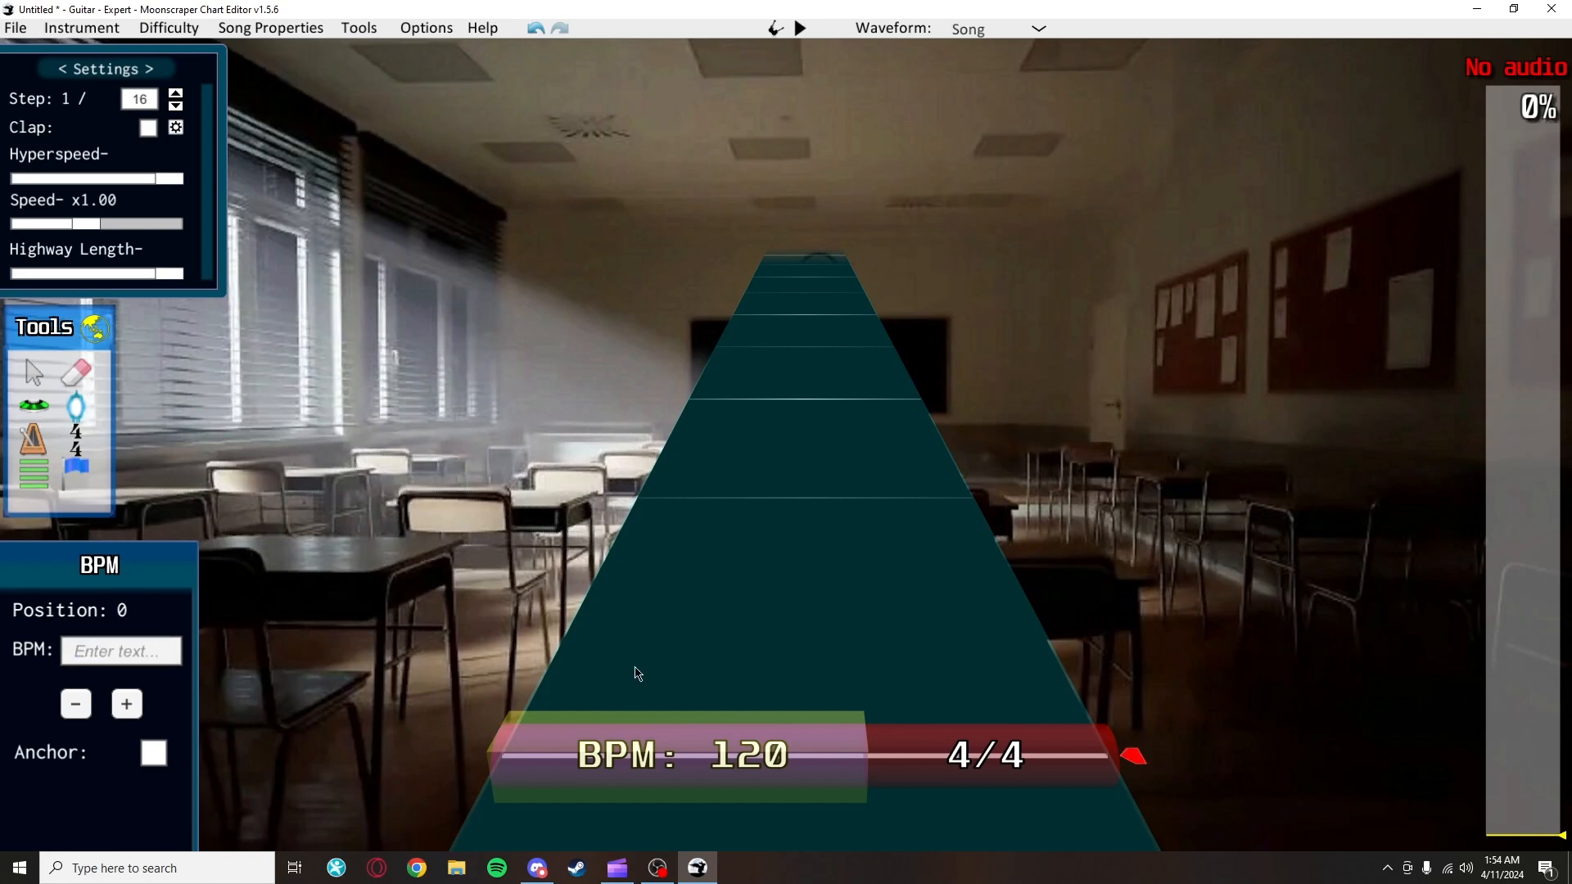
Step: Select the 120 BPM marker and the 4/4 time signature marker at position 0
left_click(655, 724)
left_click(986, 754)
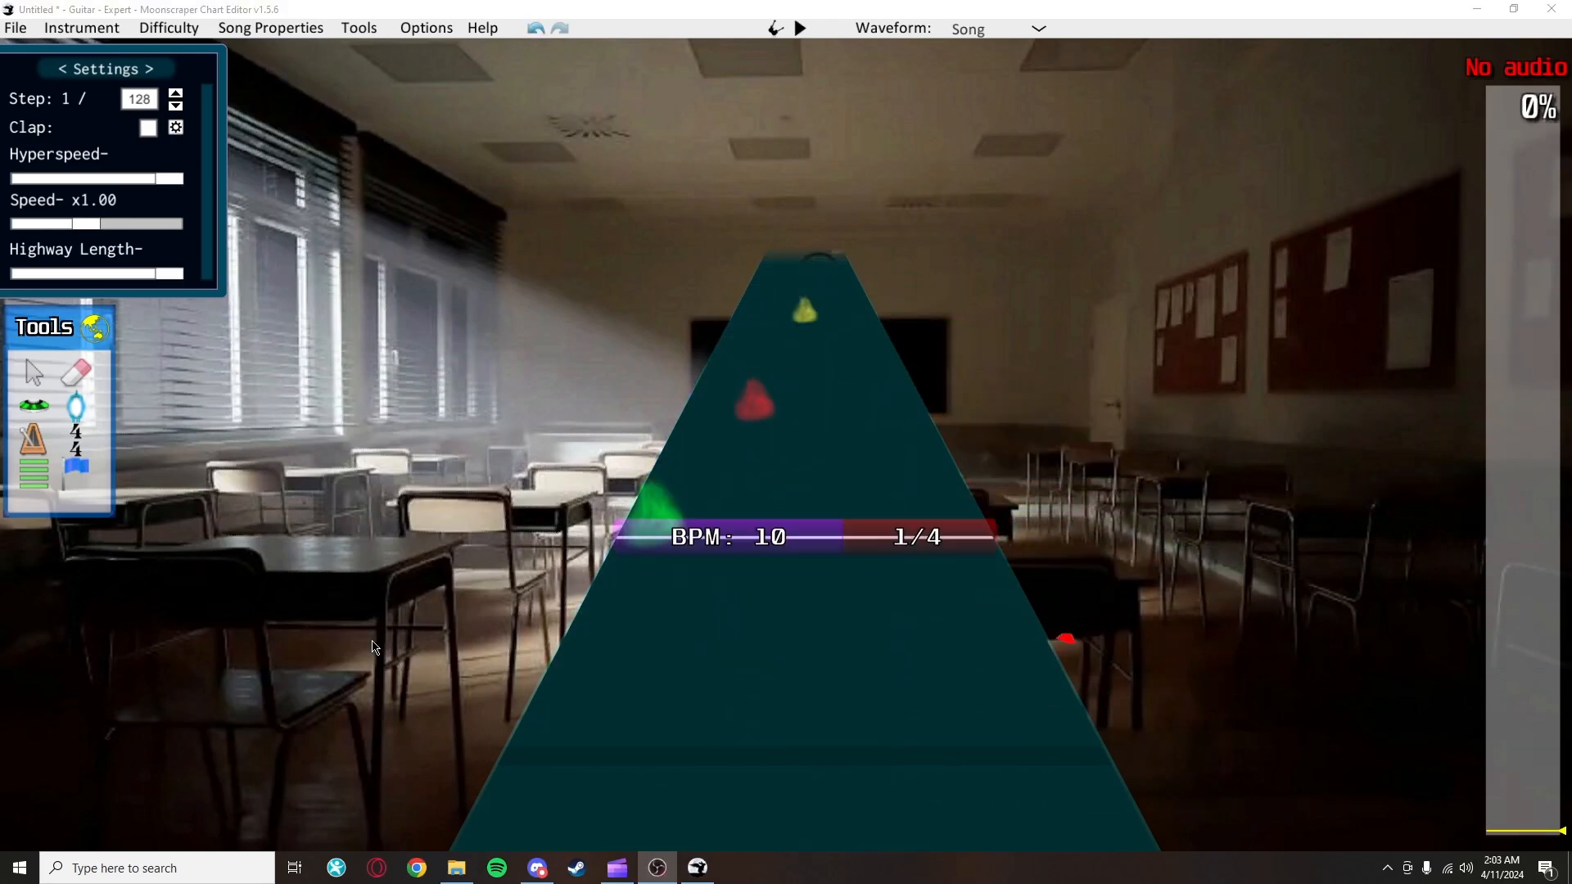
Step: Play back the chart that starts at 10 BPM with a 1/4 time signature
left_click(372, 648)
key("space")
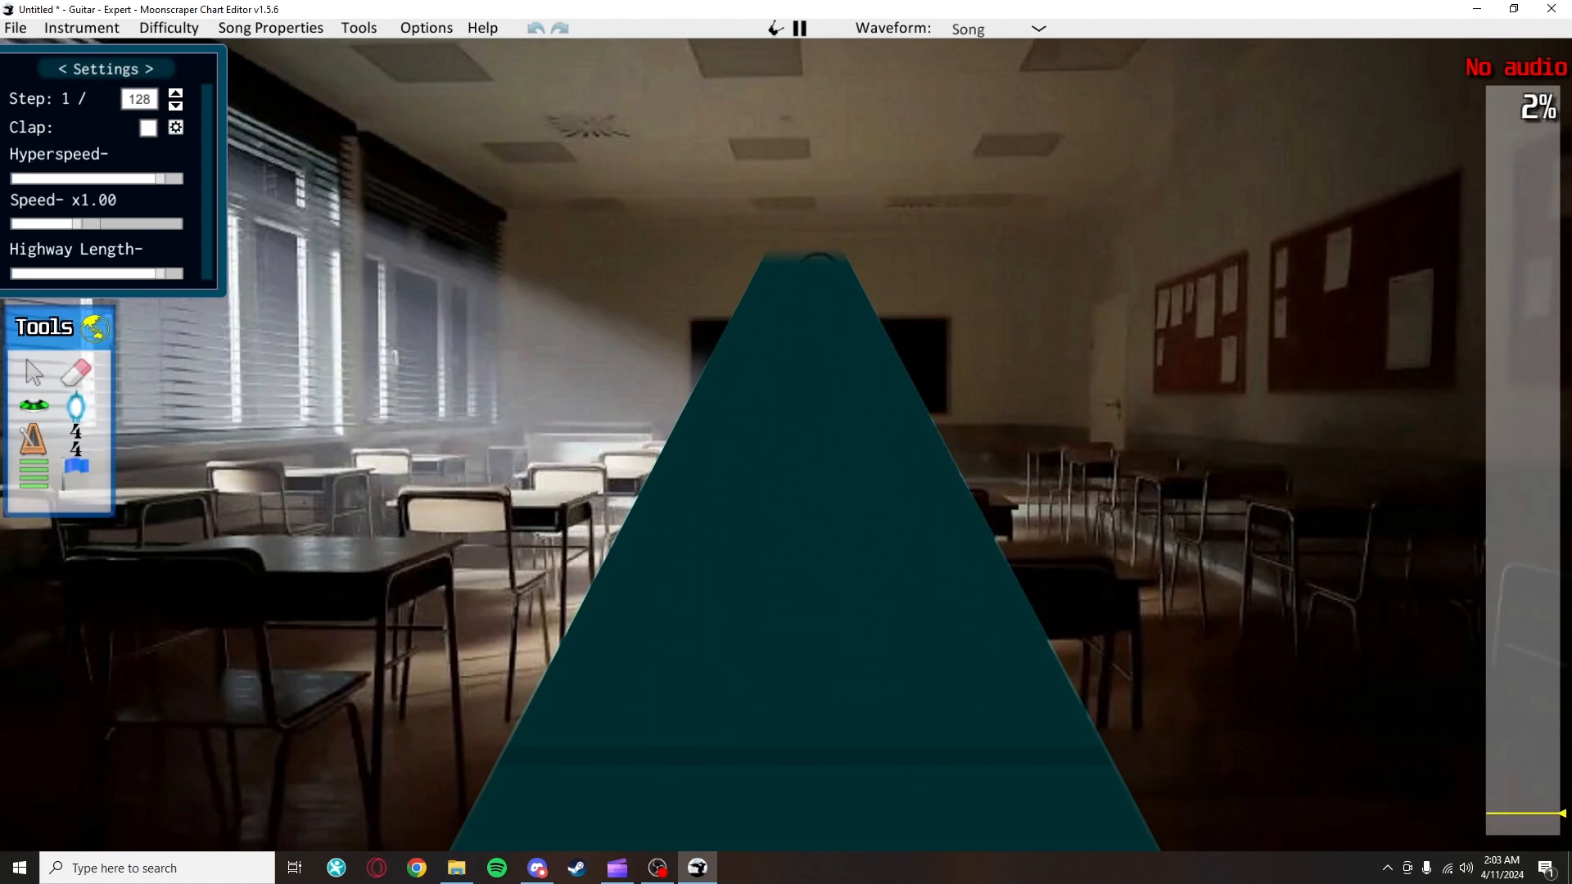
key("space")
key("space")
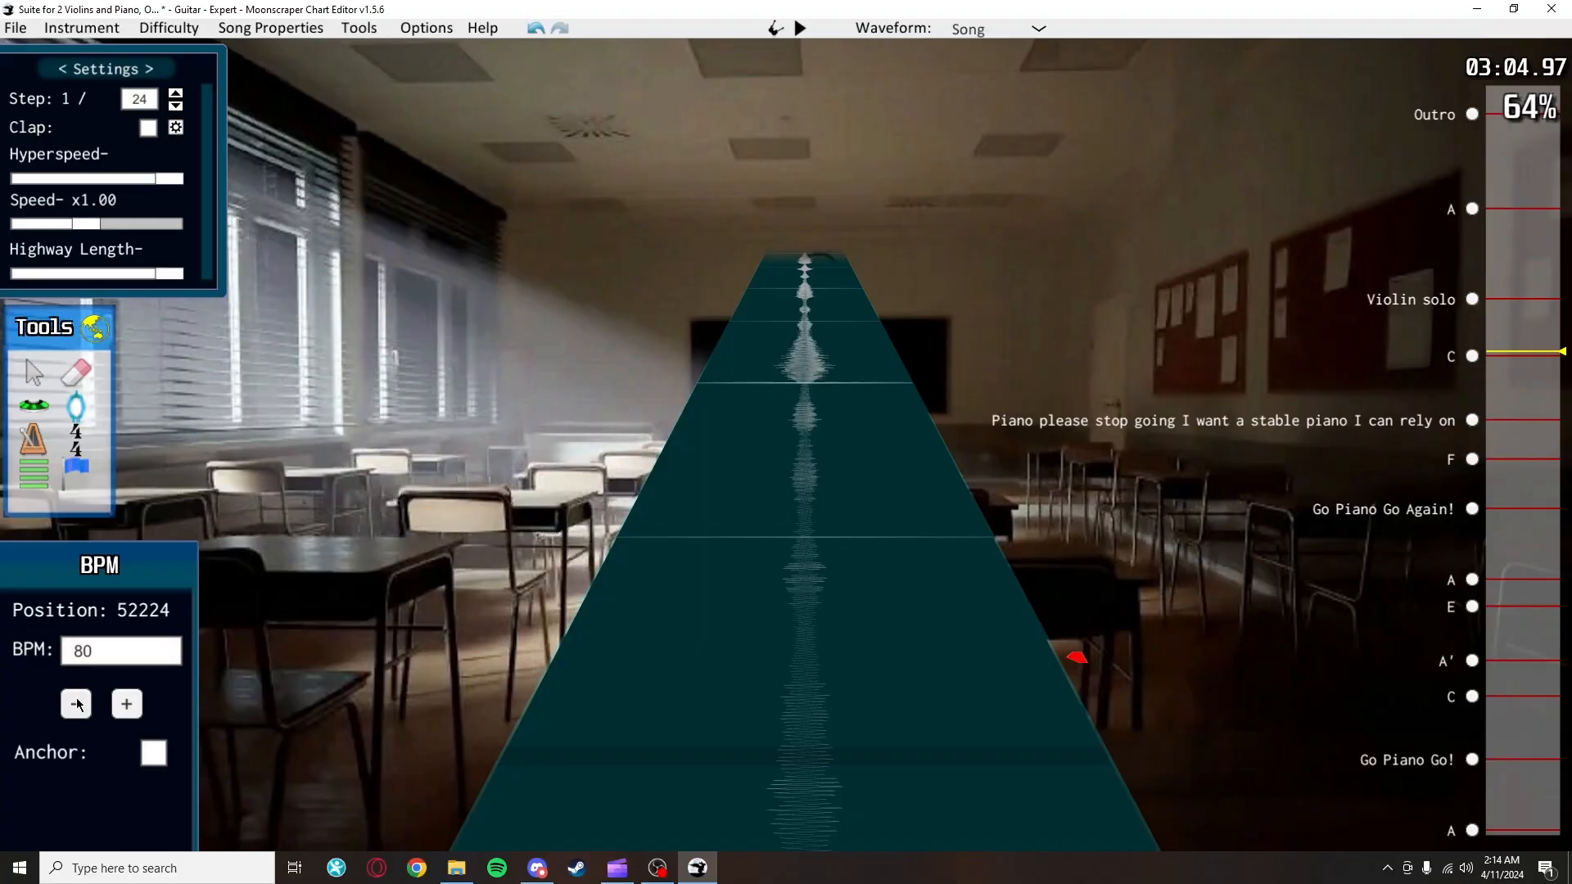
Step: Lower the BPM of the tempo marker at position 52224 in small steps
left_click(76, 704)
left_click(76, 704)
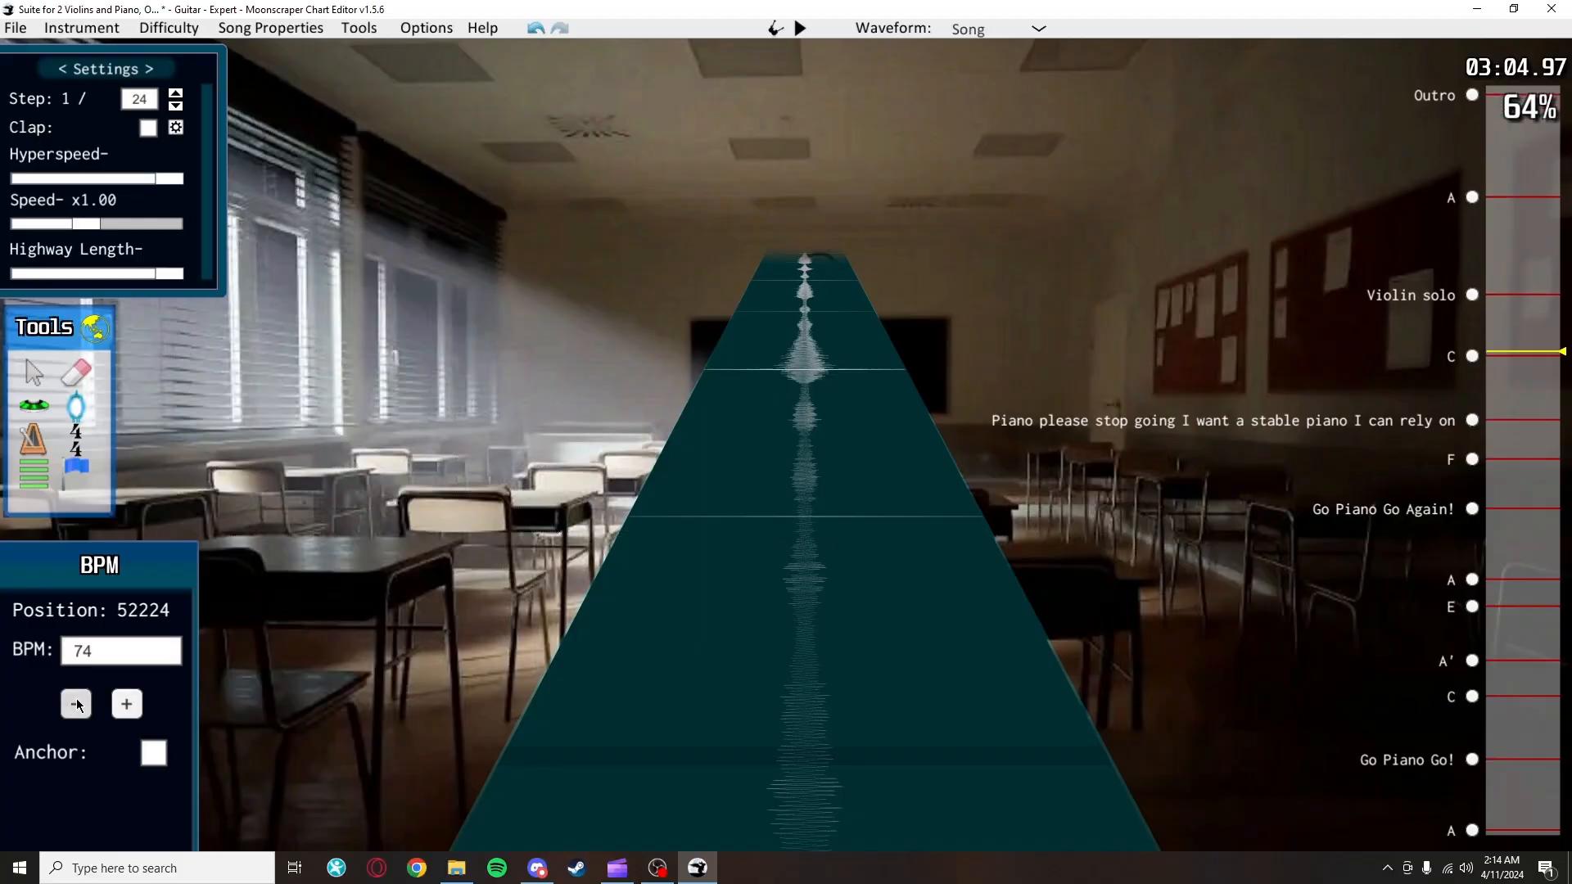
left_click(76, 705)
left_click(76, 704)
scroll(724, 655, "up", 1)
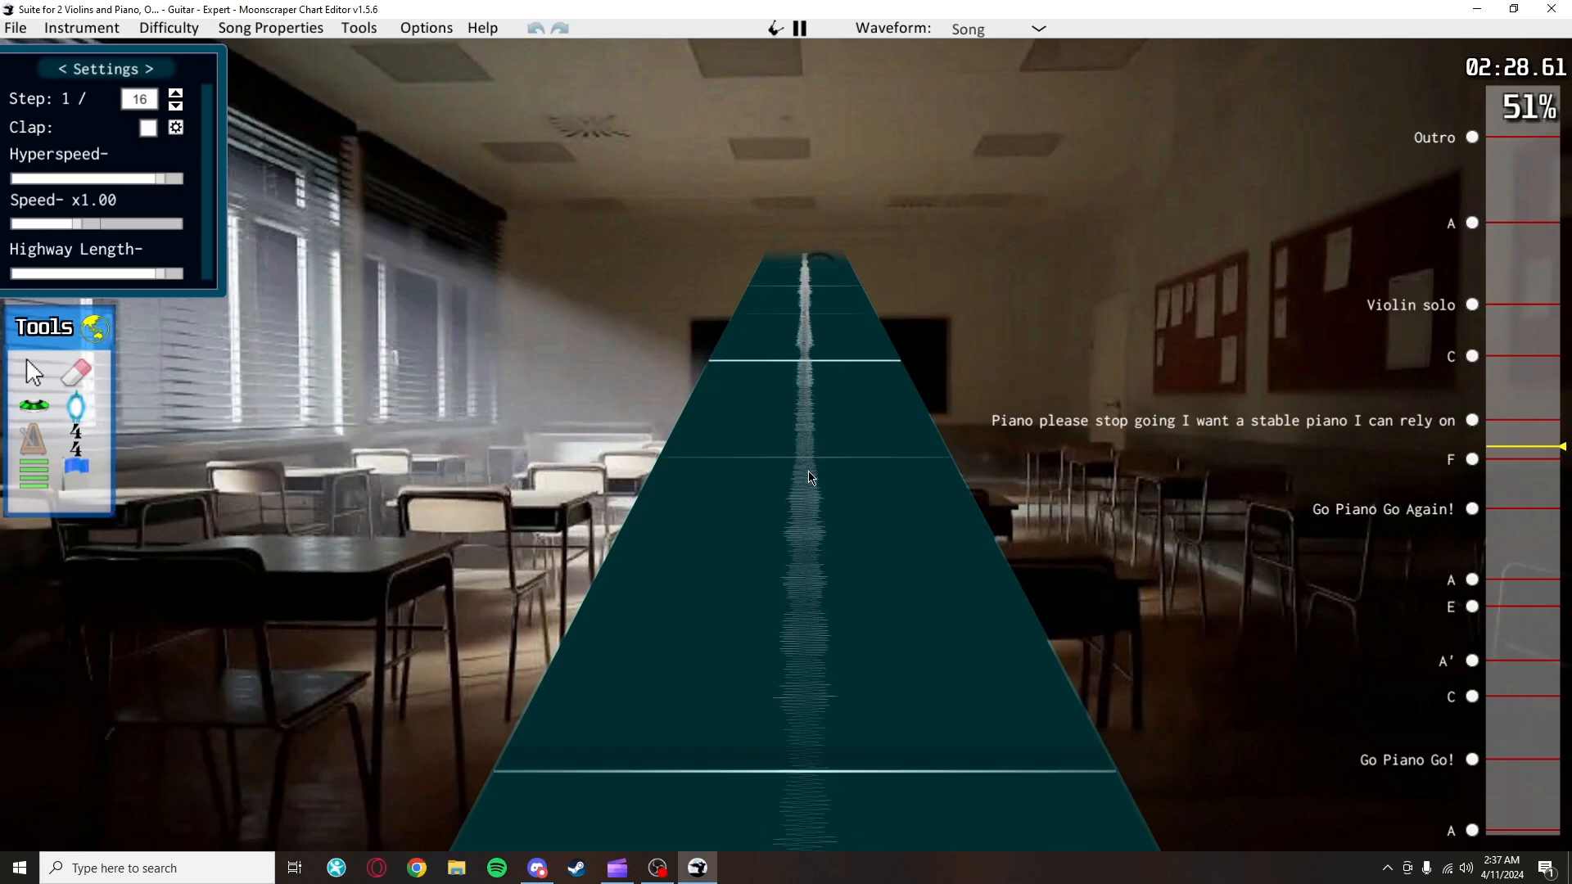
Step: Add tempo markers on the measure lines after about 2:28 and move each one to match the waveform
key("space")
left_click(769, 667)
left_click_drag(770, 667, 797, 588)
key("space")
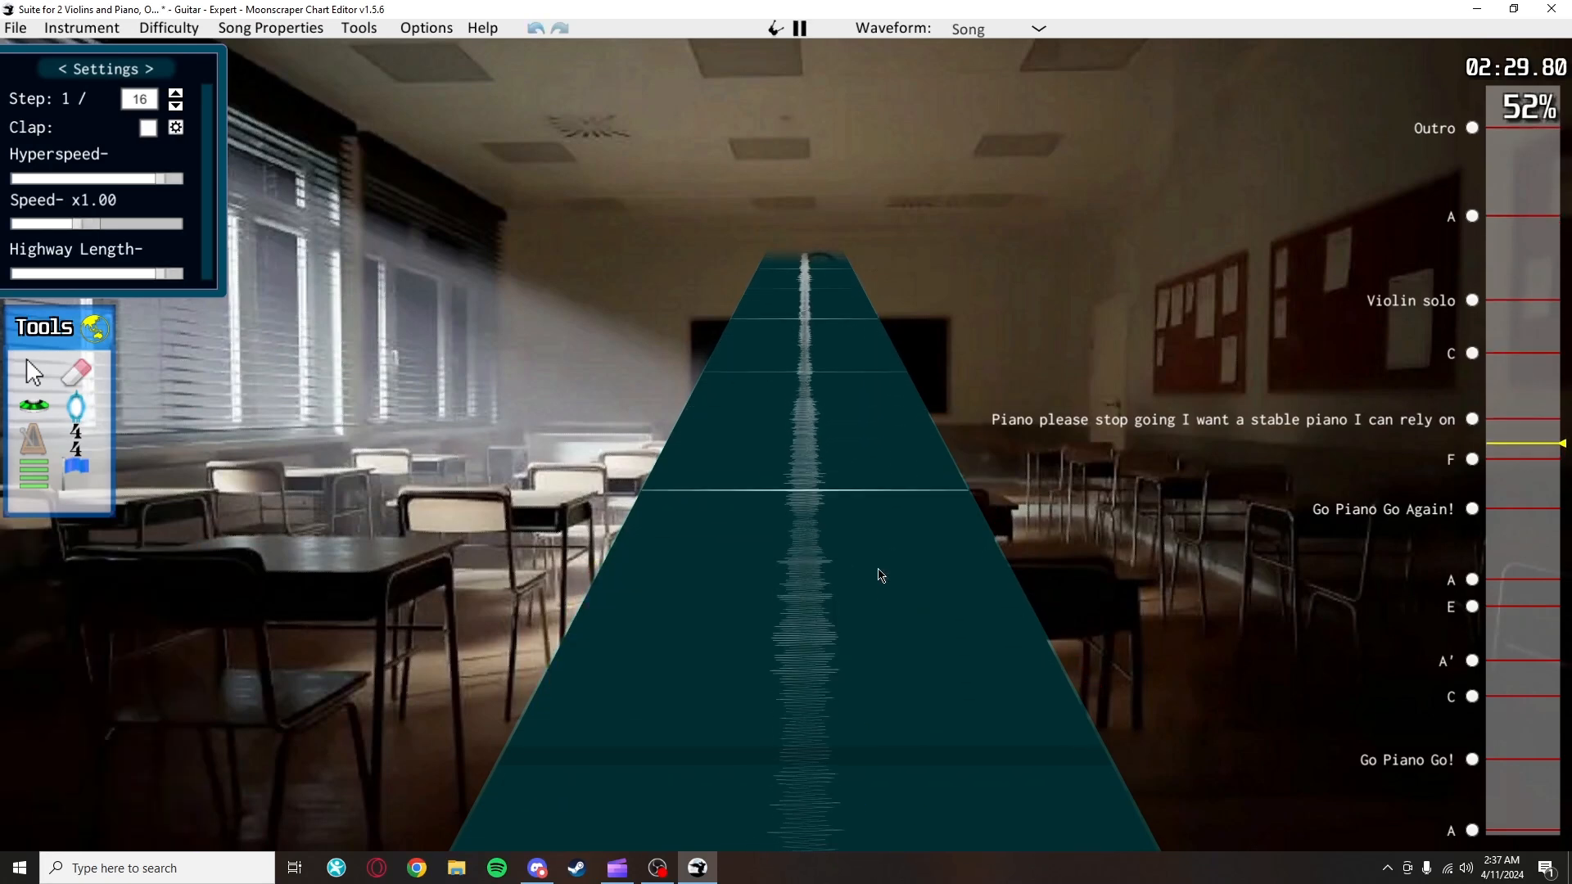
left_click(888, 528)
key("space")
left_click_drag(815, 594, 807, 730)
key("space")
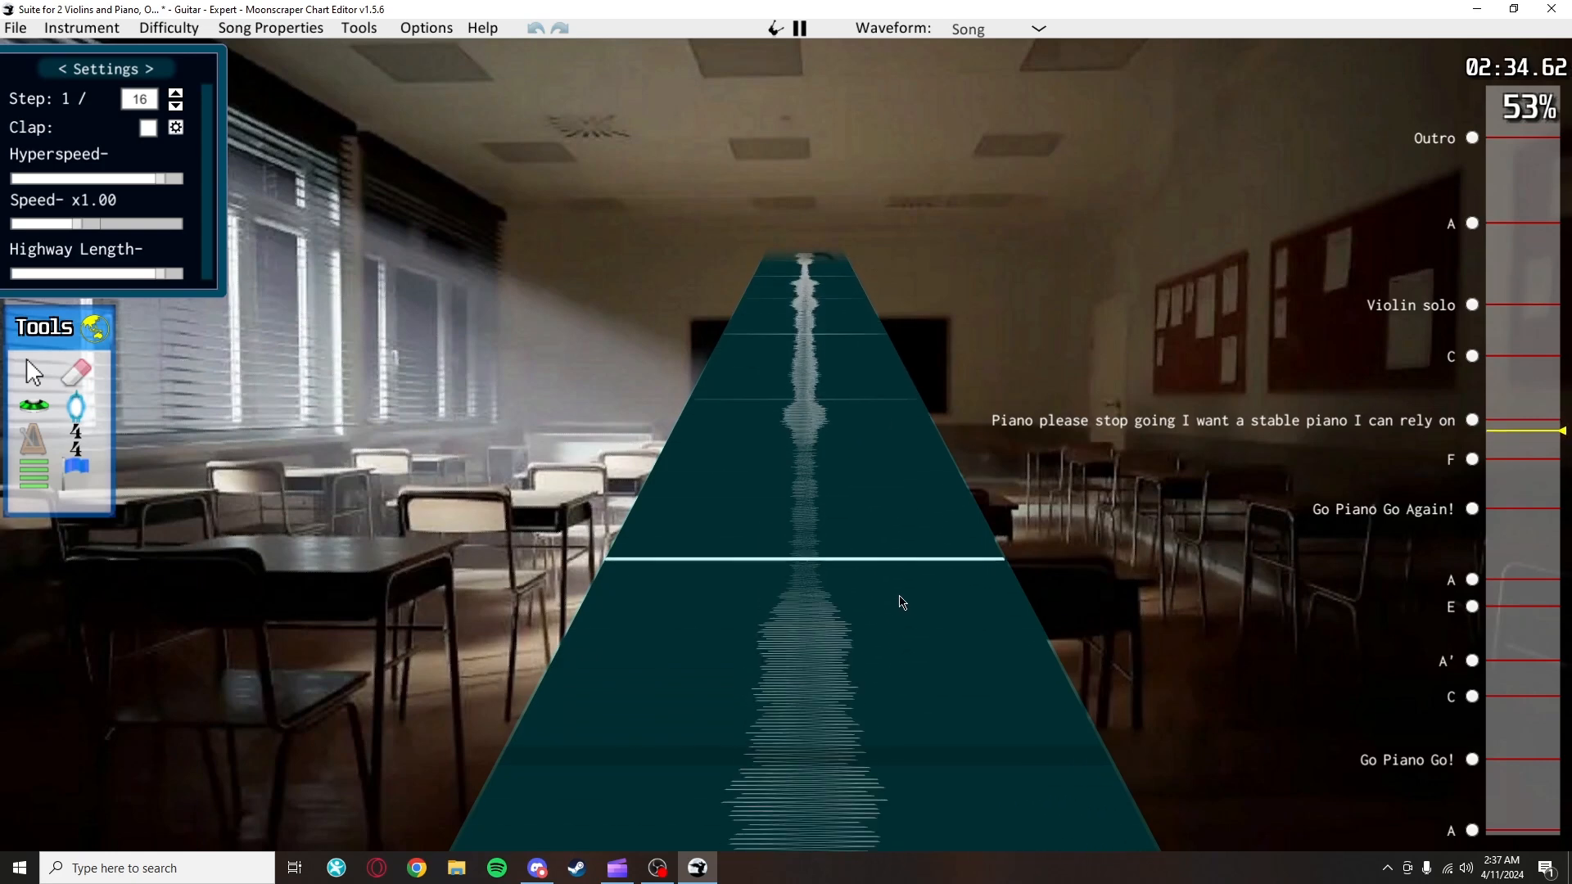
Step: Place a tempo marker at position 43776 and align it with the waveform at 88.603 BPM
key("space")
scroll(898, 602, "down", 2)
left_click_drag(798, 674, 817, 417)
key("space")
key("space")
scroll(852, 573, "down", 4)
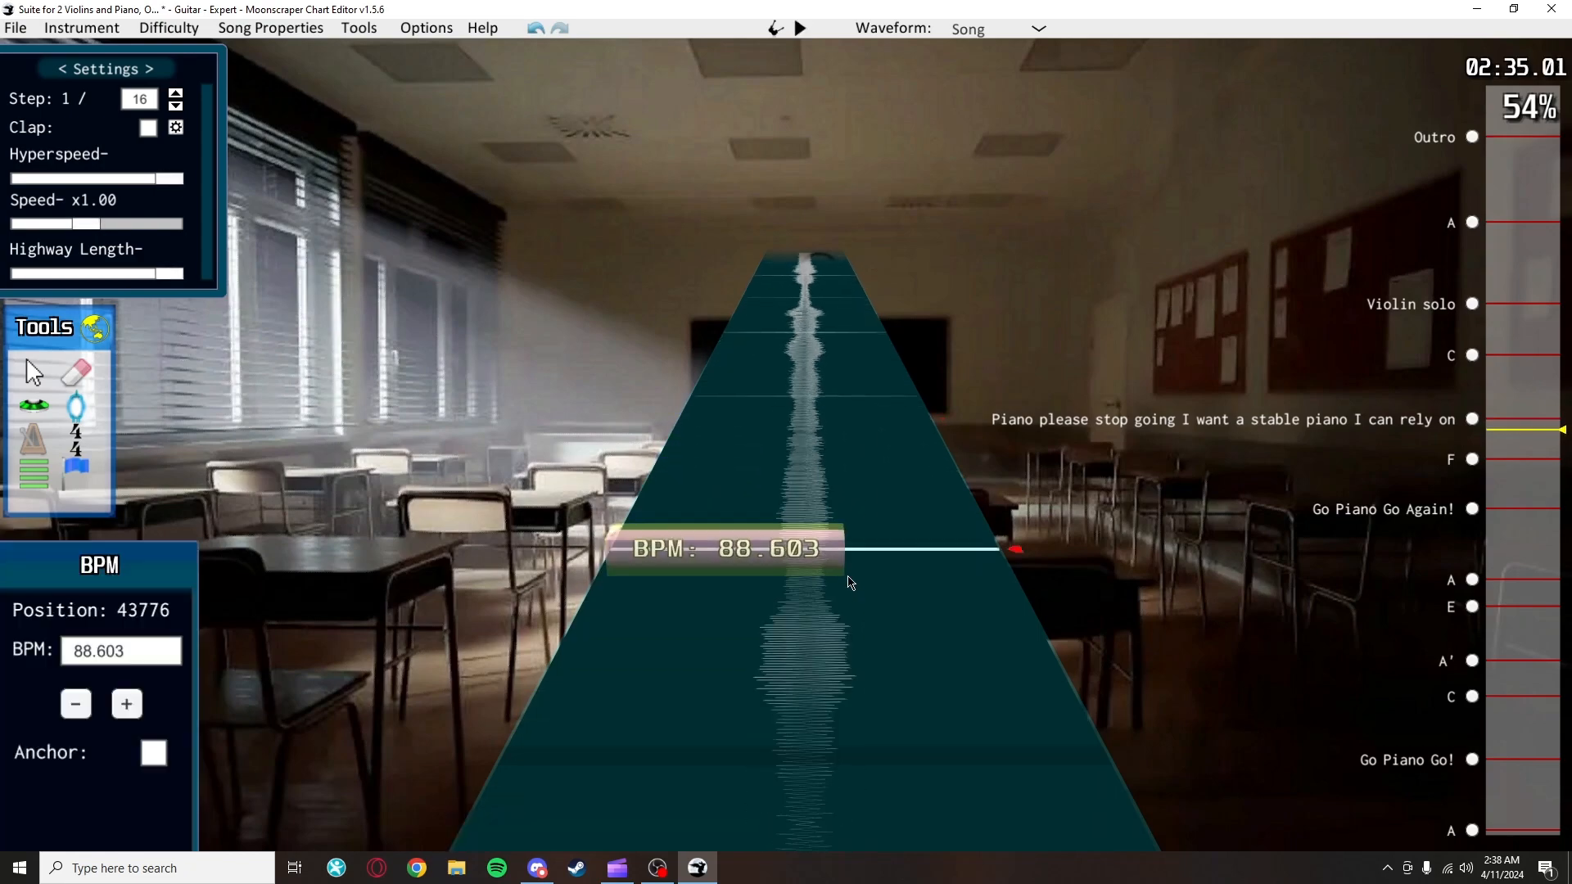
Step: Play back the section after position 43776 and delete the selected tempo marker
key("space")
key("space")
scroll(852, 590, "down", 1)
key("Delete")
key("space")
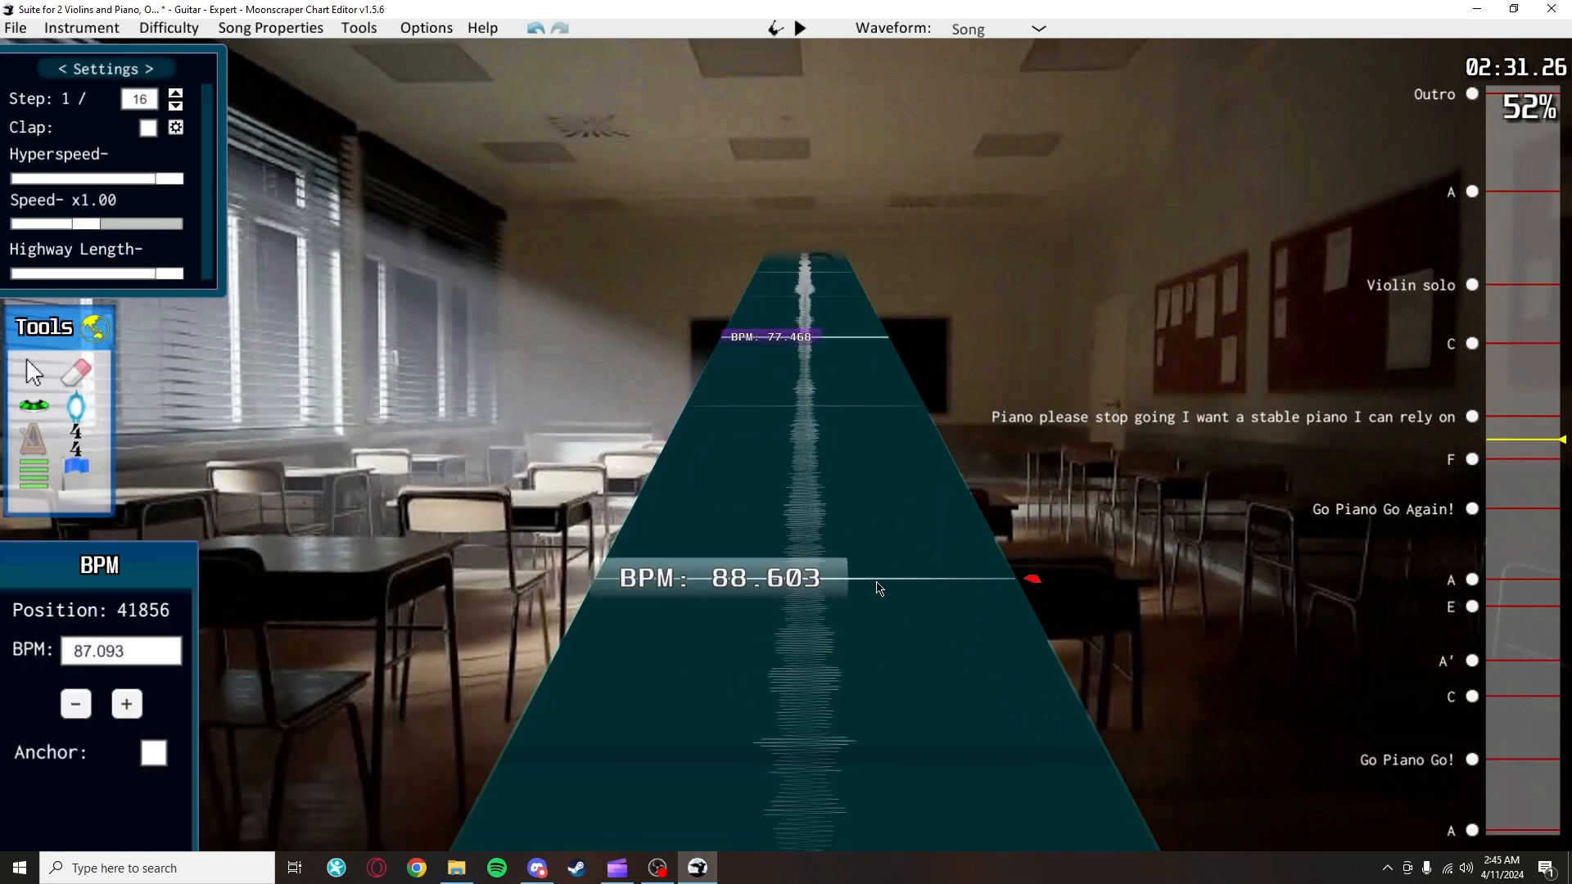
Step: Place an 88.603 BPM marker at position 42816, move it to match the waveform, and play back the result
key("space")
key("space")
left_click(808, 689)
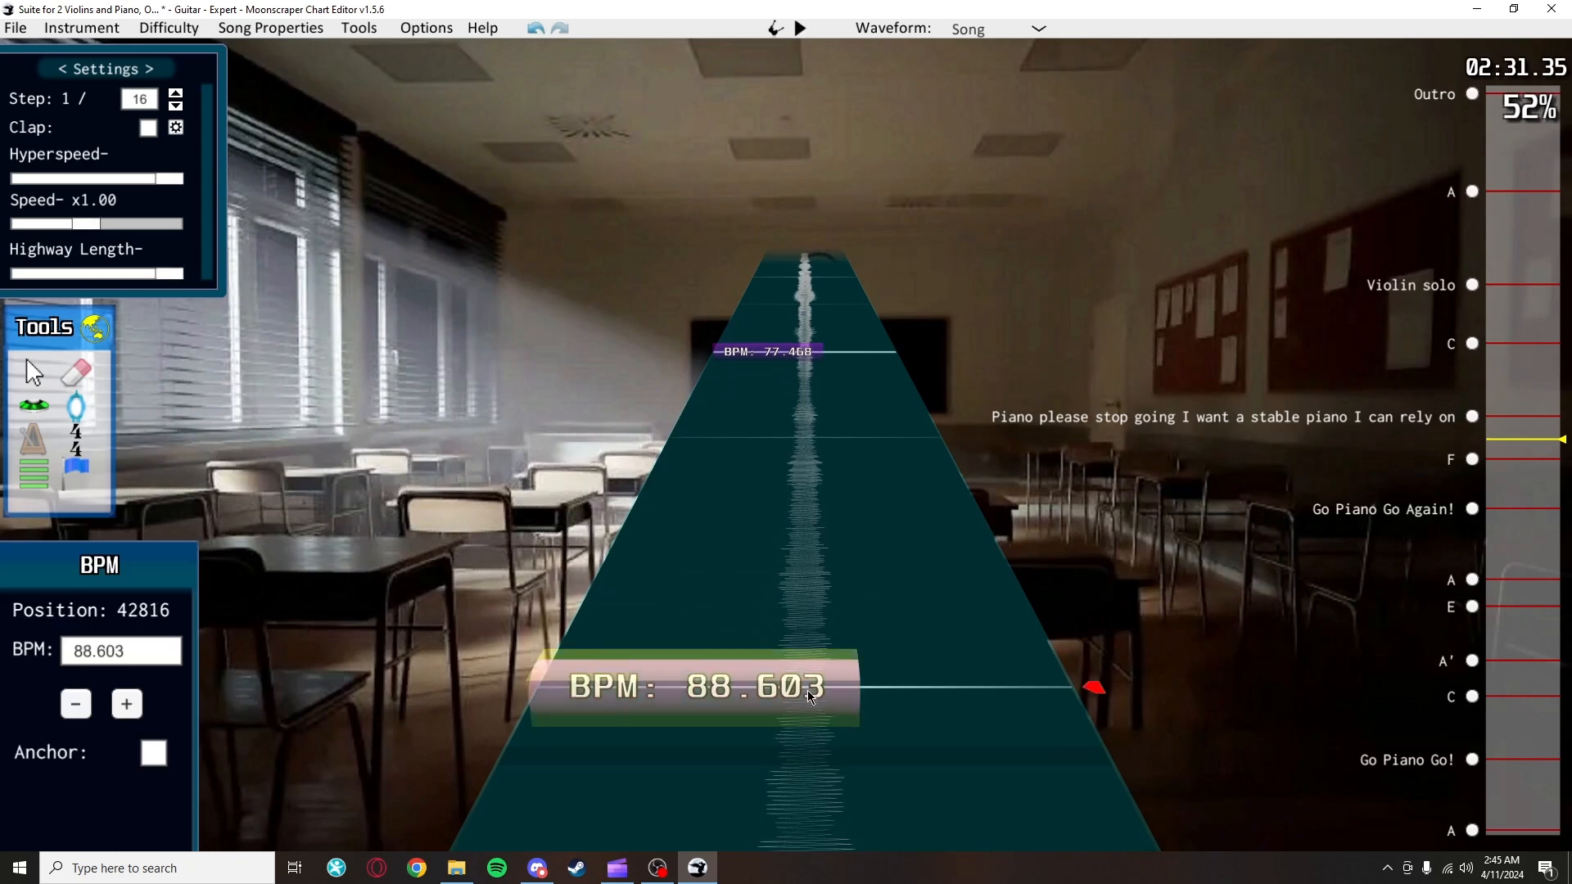
left_click_drag(807, 690, 814, 631)
key("space")
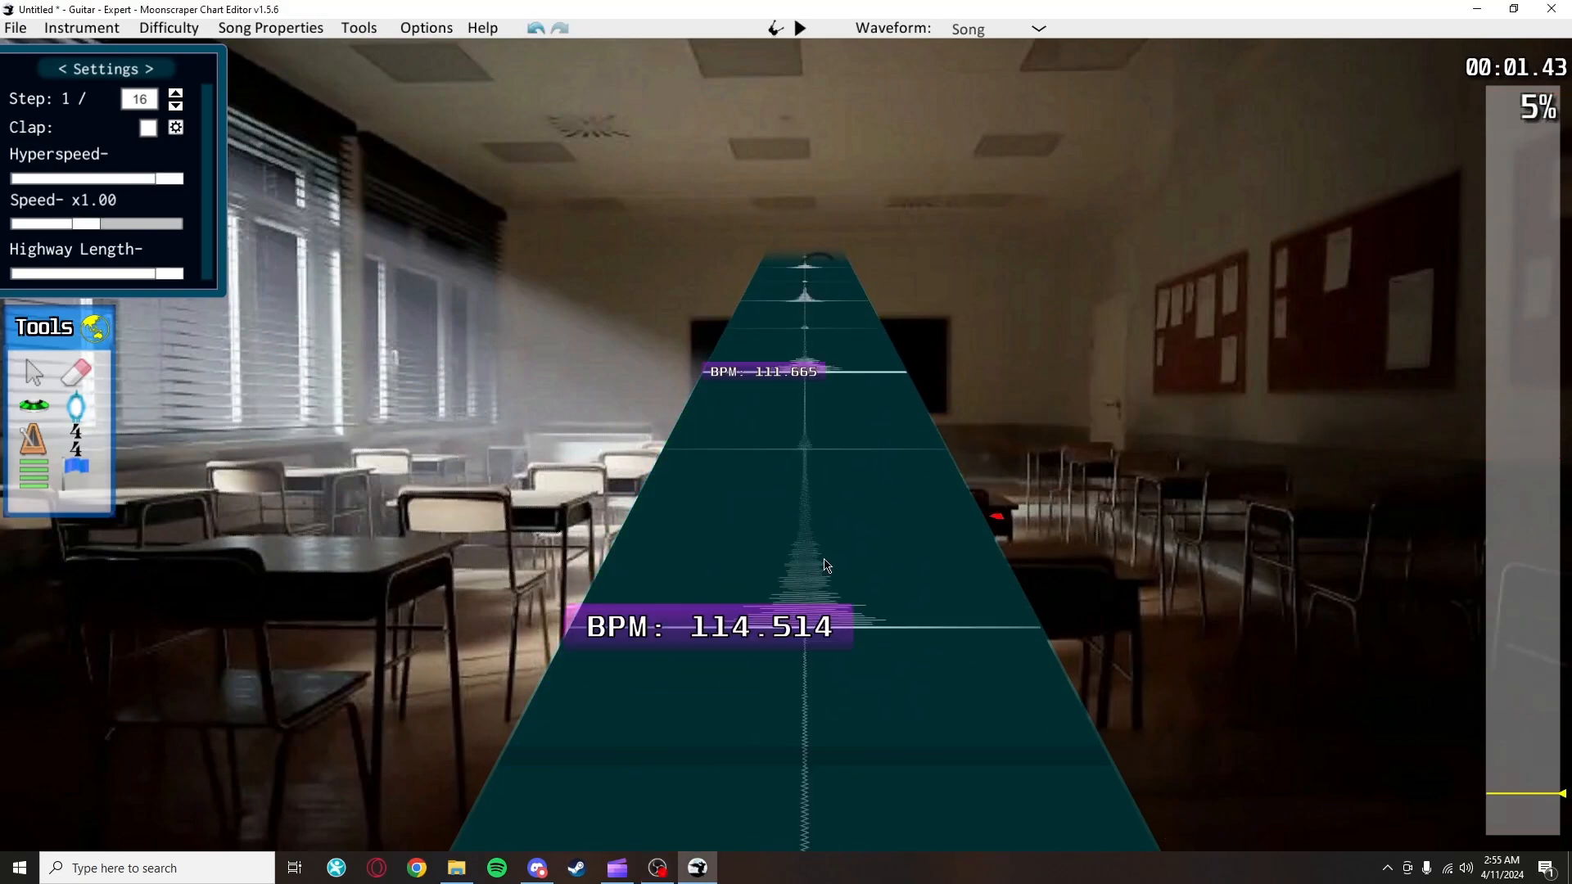
Step: Move the 111.665 BPM marker onto its waveform peak, bringing the preceding marker to 112.95 BPM
scroll(825, 565, "up", 2)
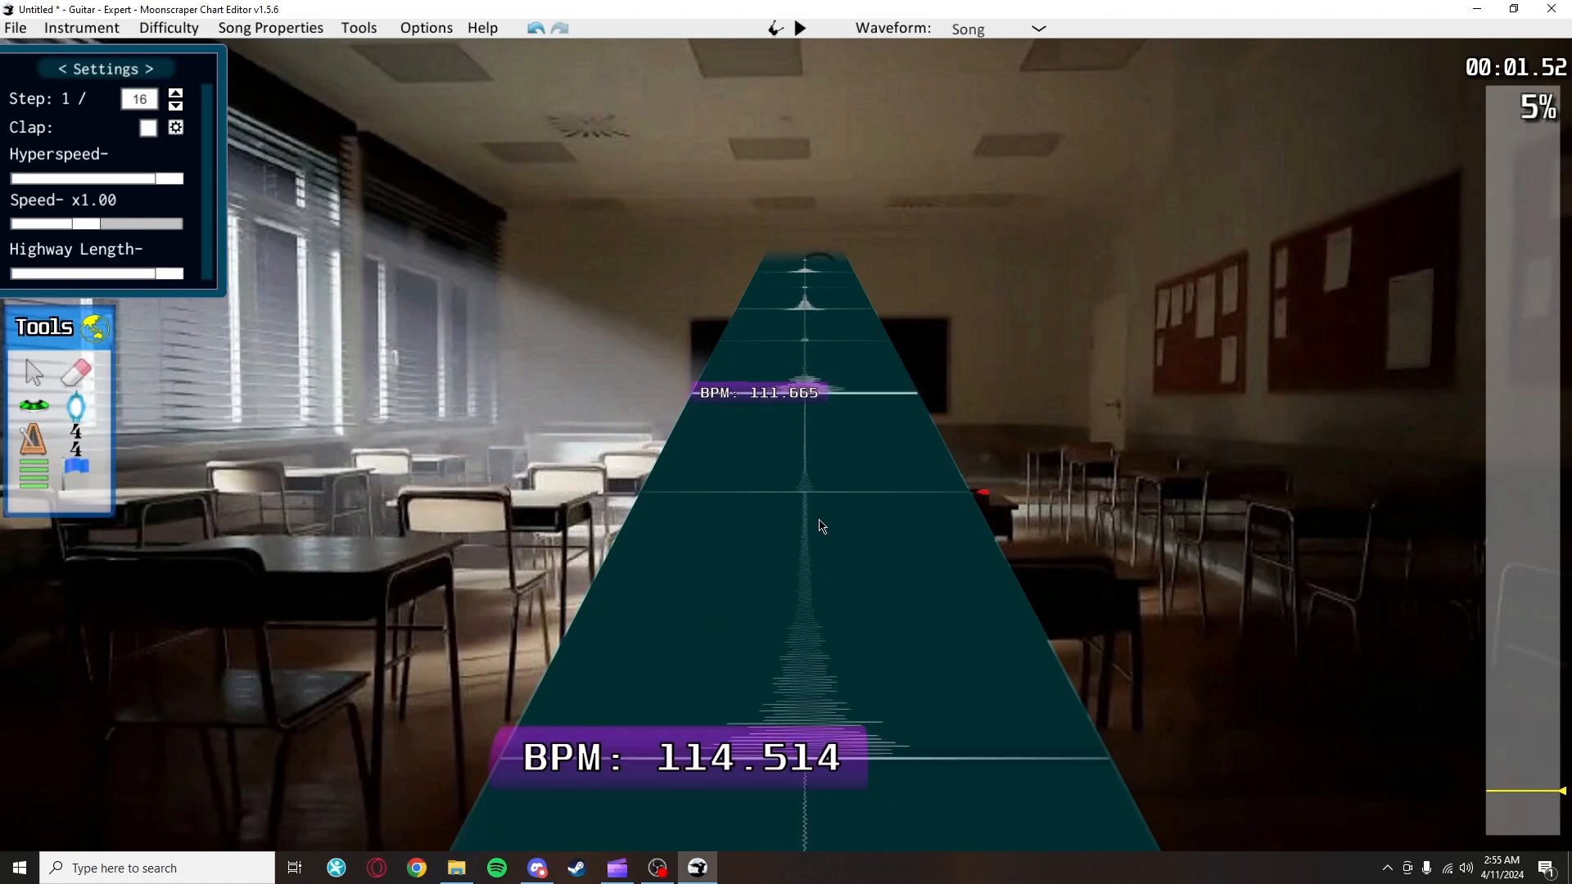
mouse_move(795, 407)
left_mouse_down()
mouse_move(807, 545)
mouse_move(815, 309)
mouse_move(816, 442)
mouse_move(819, 397)
left_mouse_up()
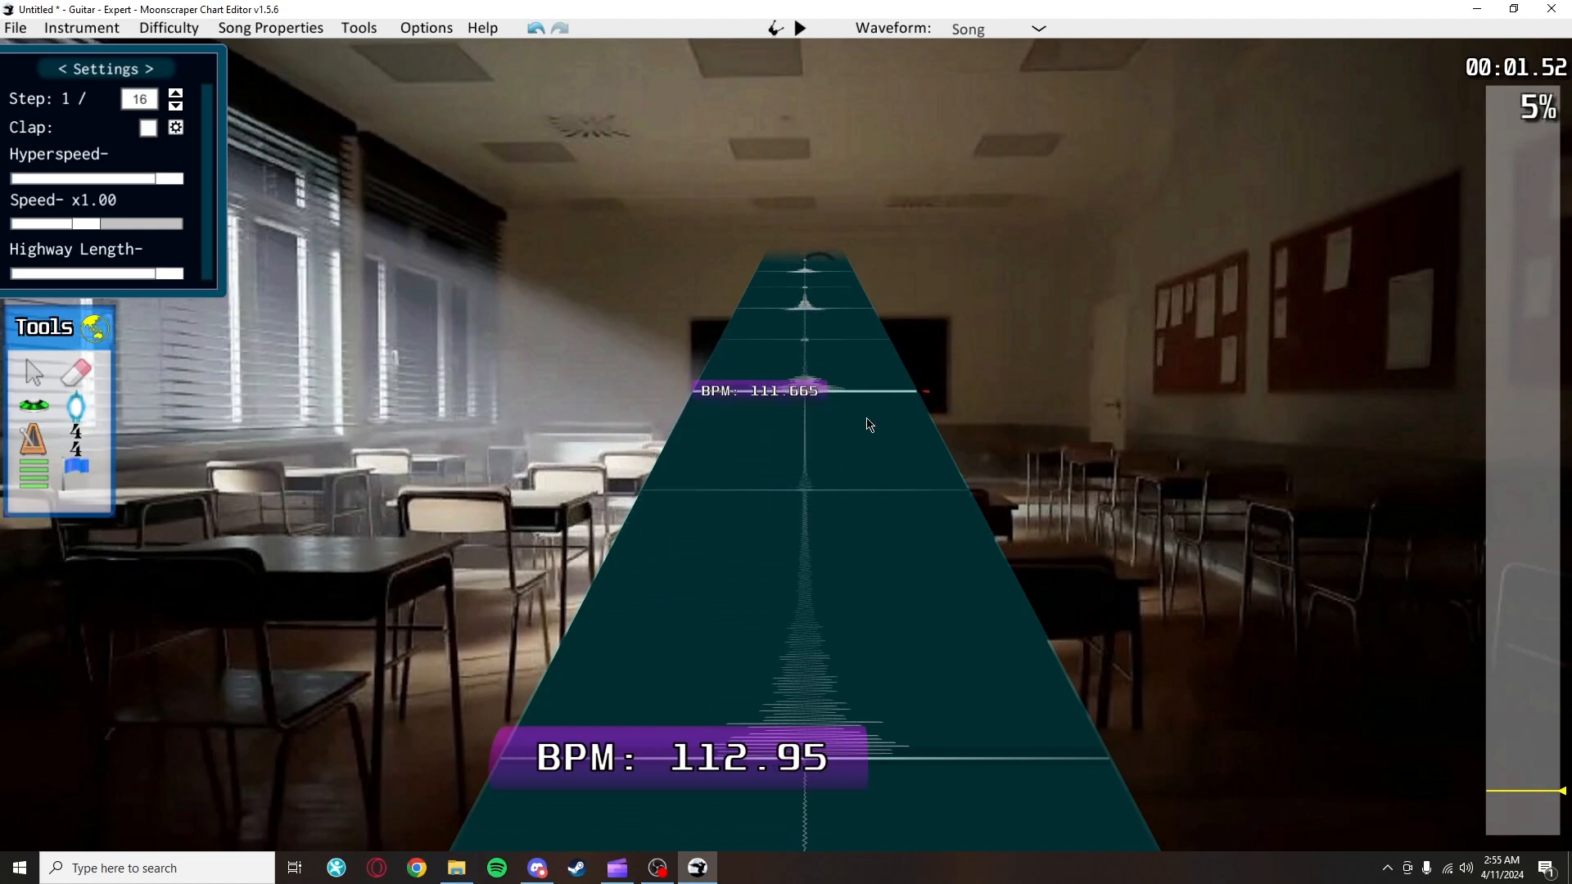
scroll(869, 424, "up", 4)
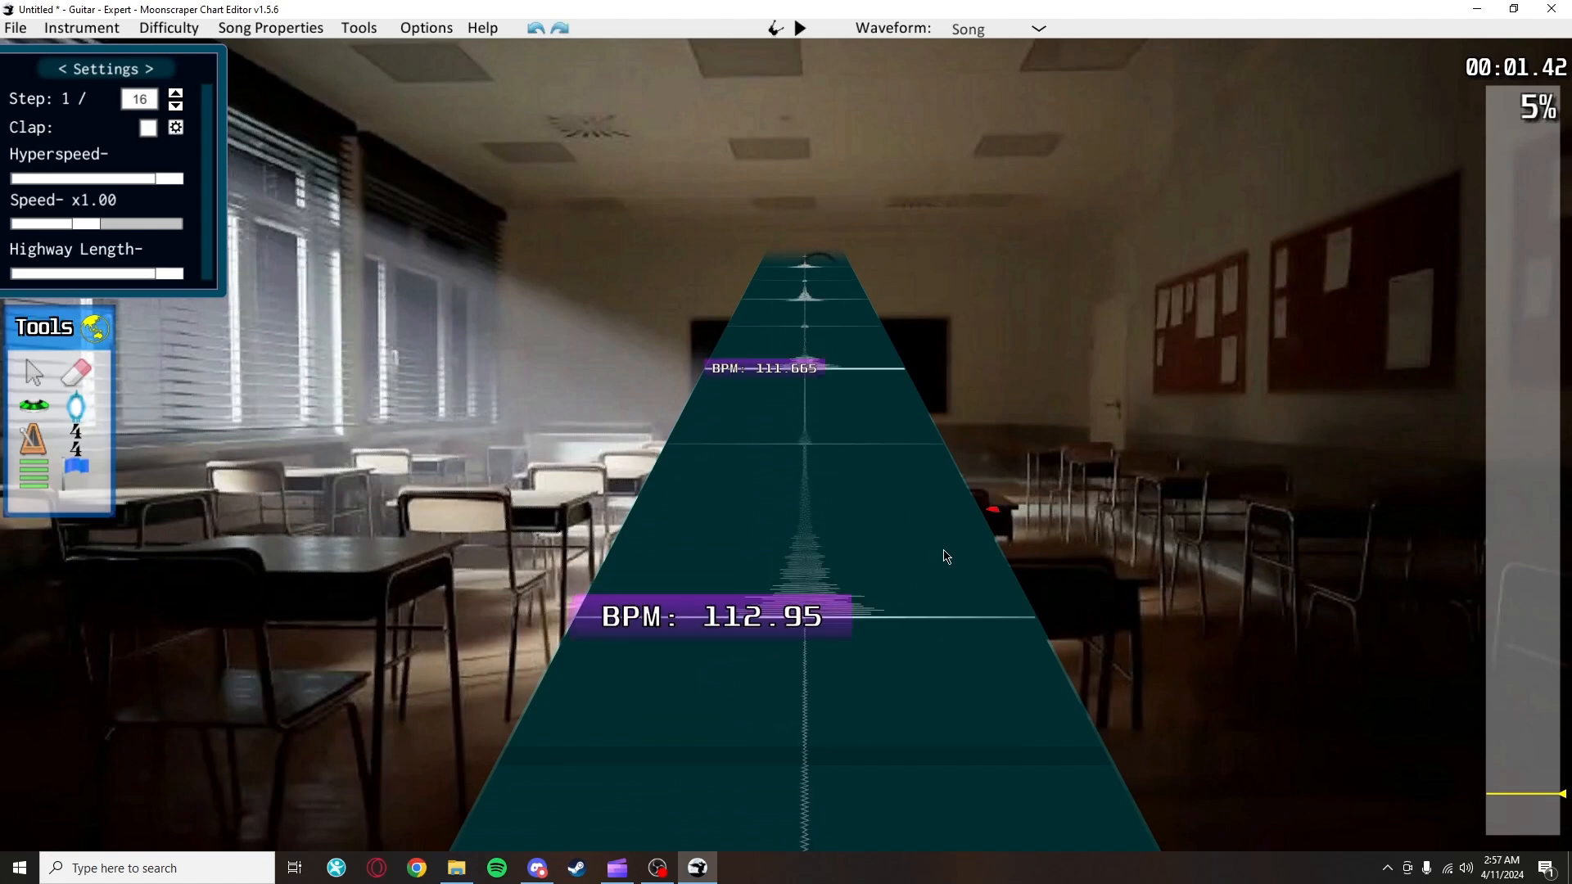
scroll(1123, 609, "down", 4)
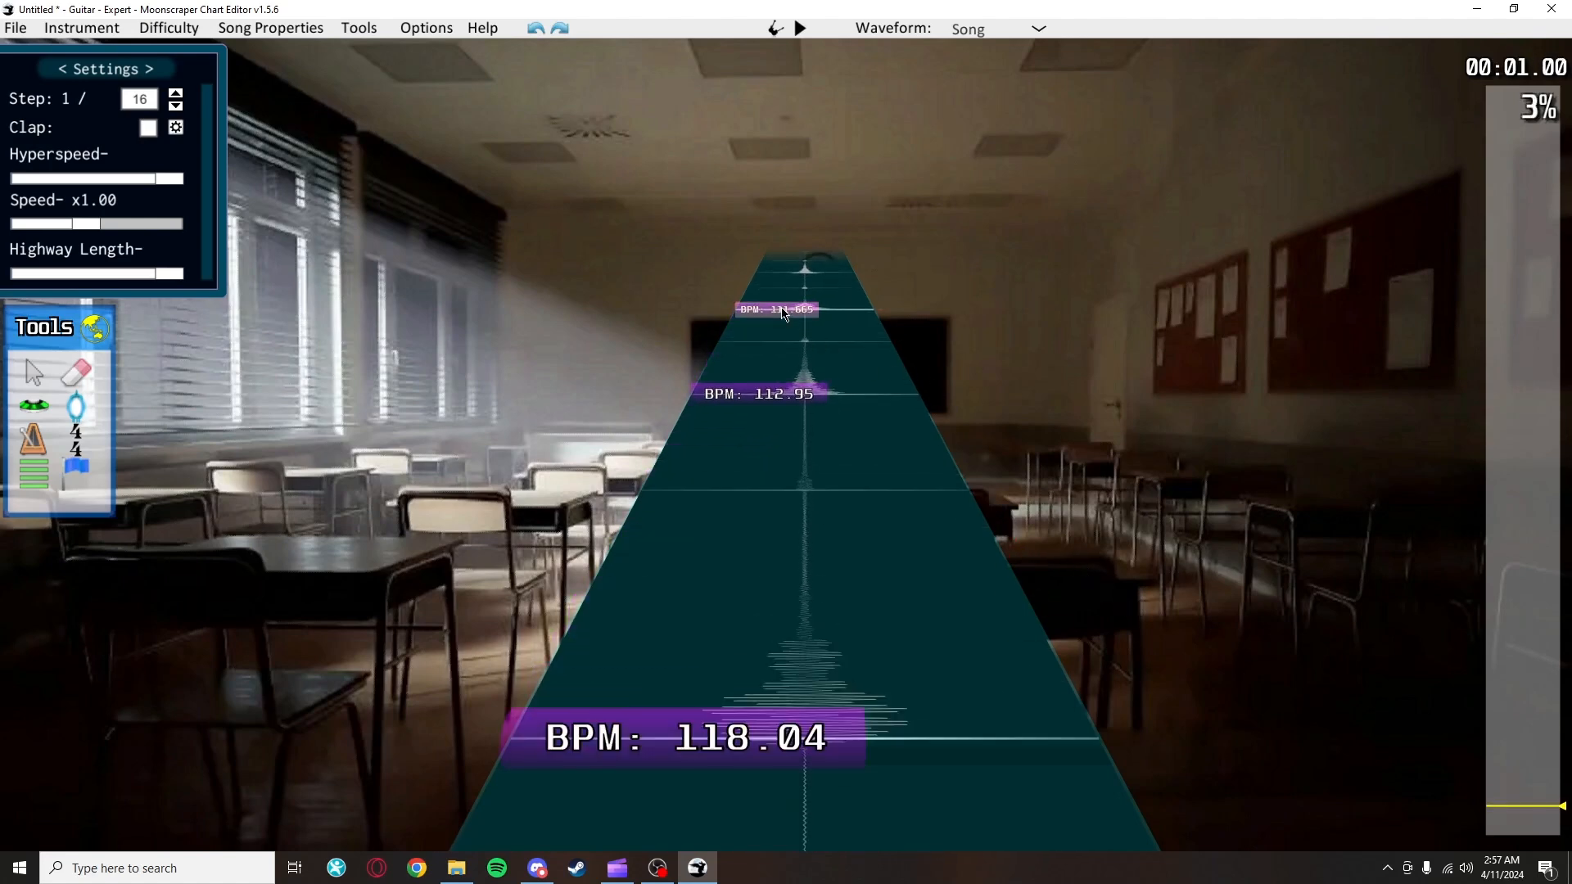
mouse_move(783, 313)
left_mouse_down()
mouse_move(804, 368)
mouse_move(813, 287)
mouse_move(816, 389)
mouse_move(818, 274)
mouse_move(819, 368)
mouse_move(819, 295)
mouse_move(833, 337)
left_mouse_up()
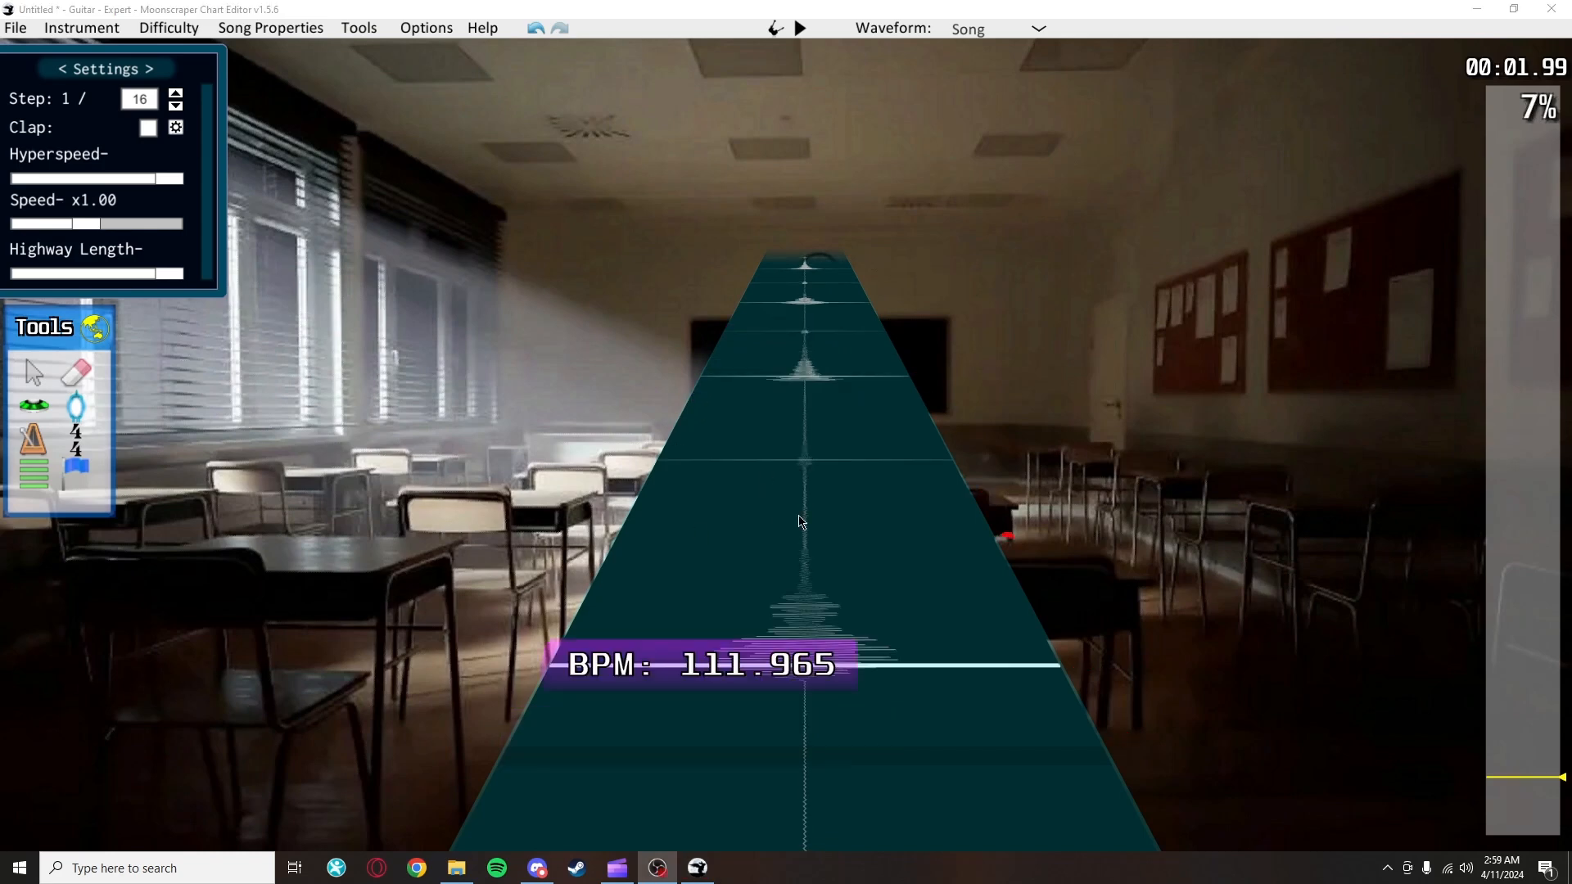
Step: Play to about 3 seconds and place a 111.965 BPM marker on the measure line before the 110.512 BPM marker
key("space")
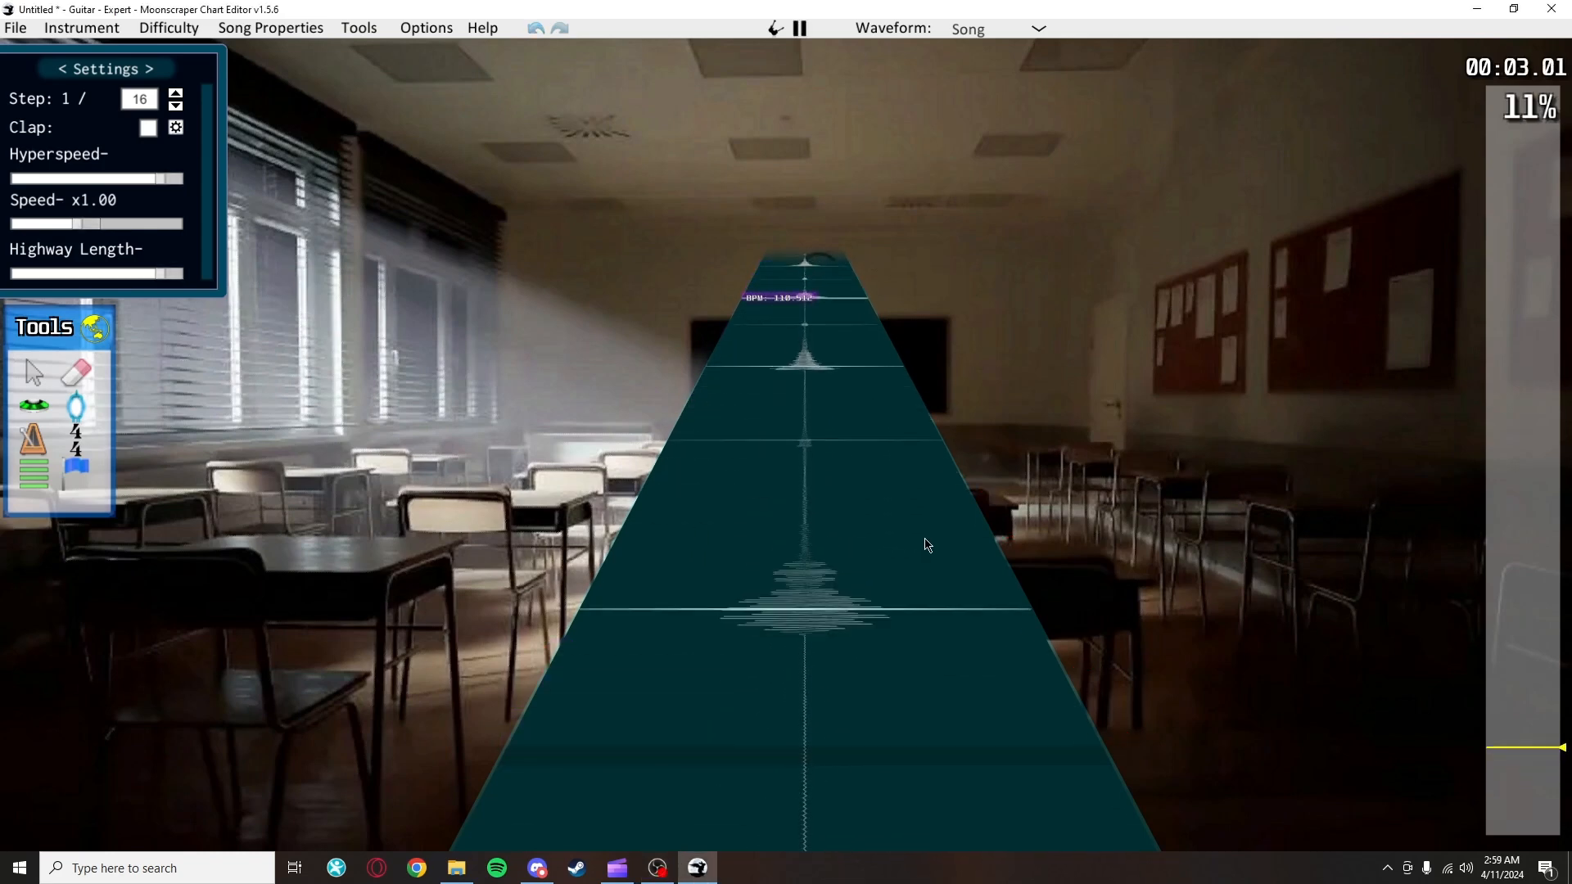
key("space")
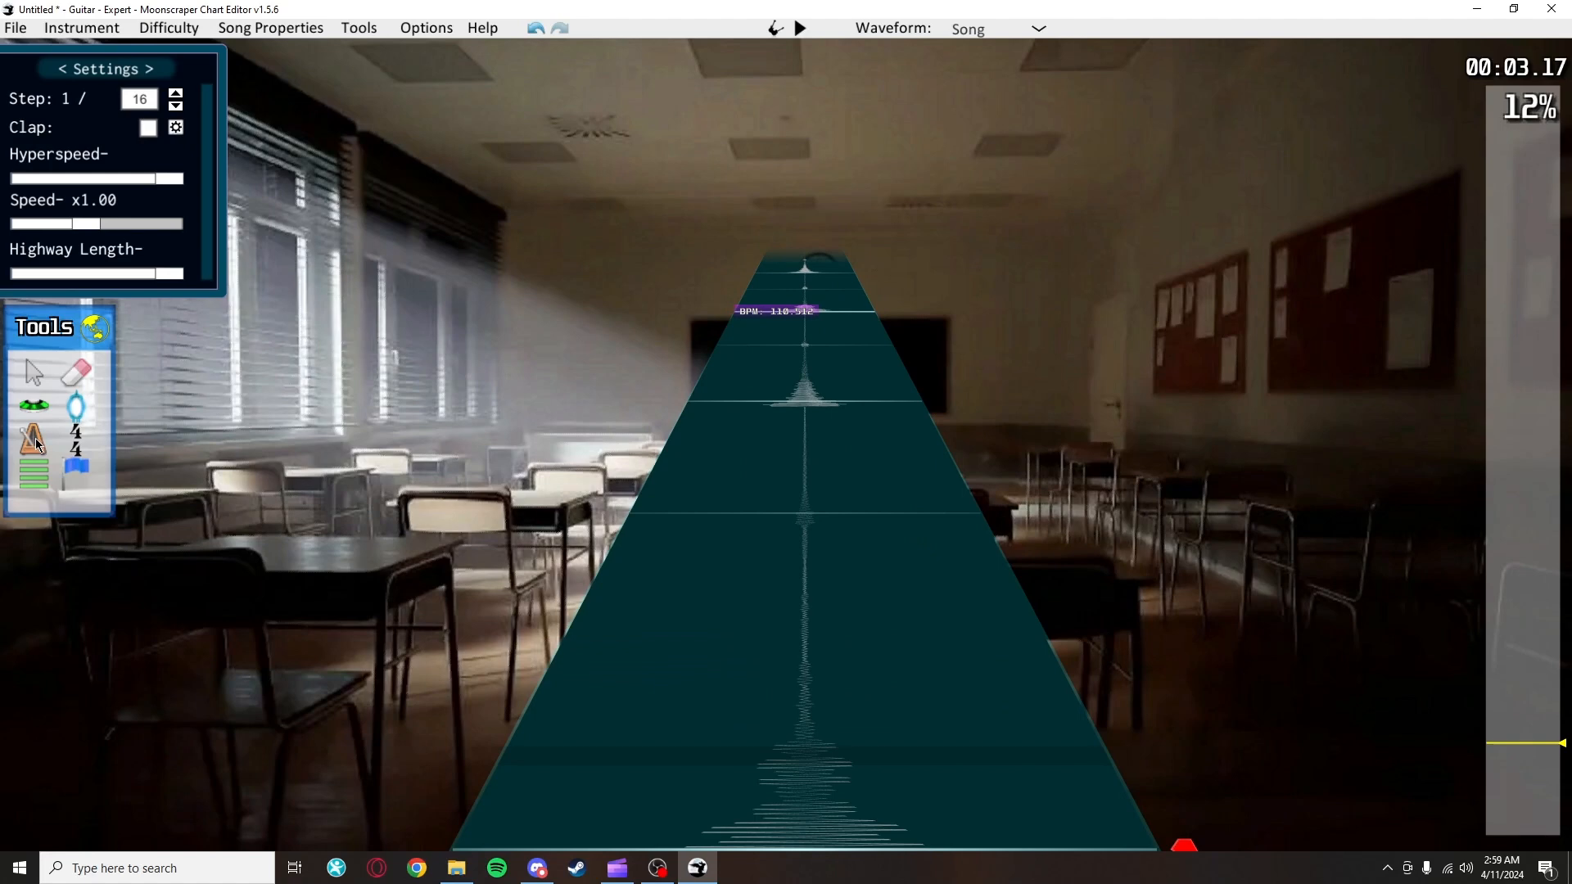
left_click(36, 438)
scroll(720, 548, "down", 1)
left_click(726, 633)
key("j")
Step: Anchor the tempo marker at position 1536 and move the preceding 111.965 BPM marker onto its waveform peak
scroll(775, 434, "up", 3)
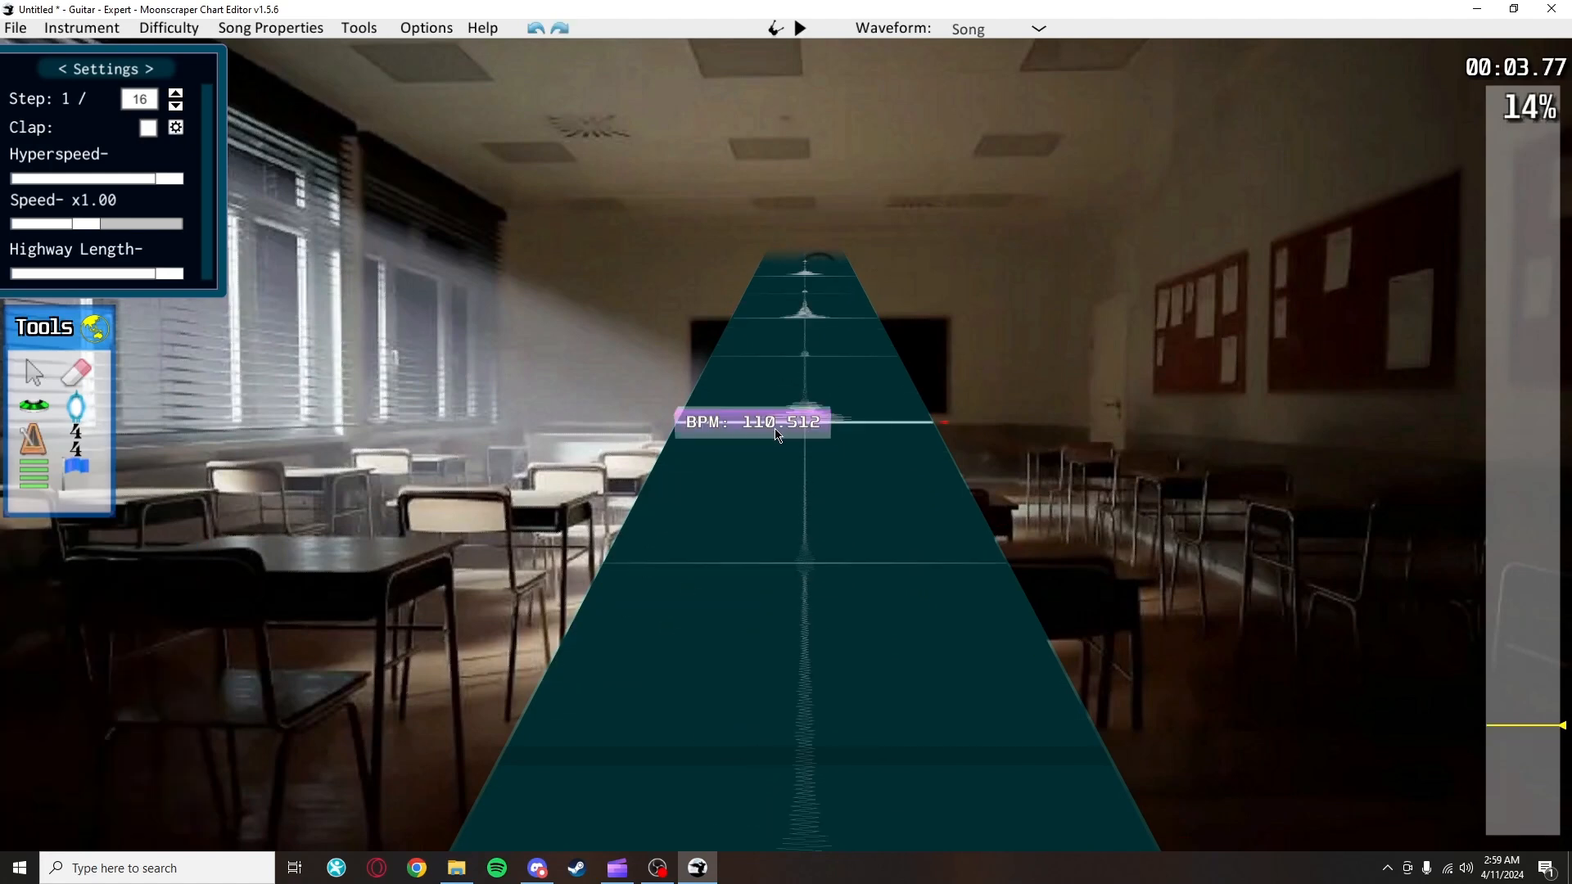
left_click(777, 435)
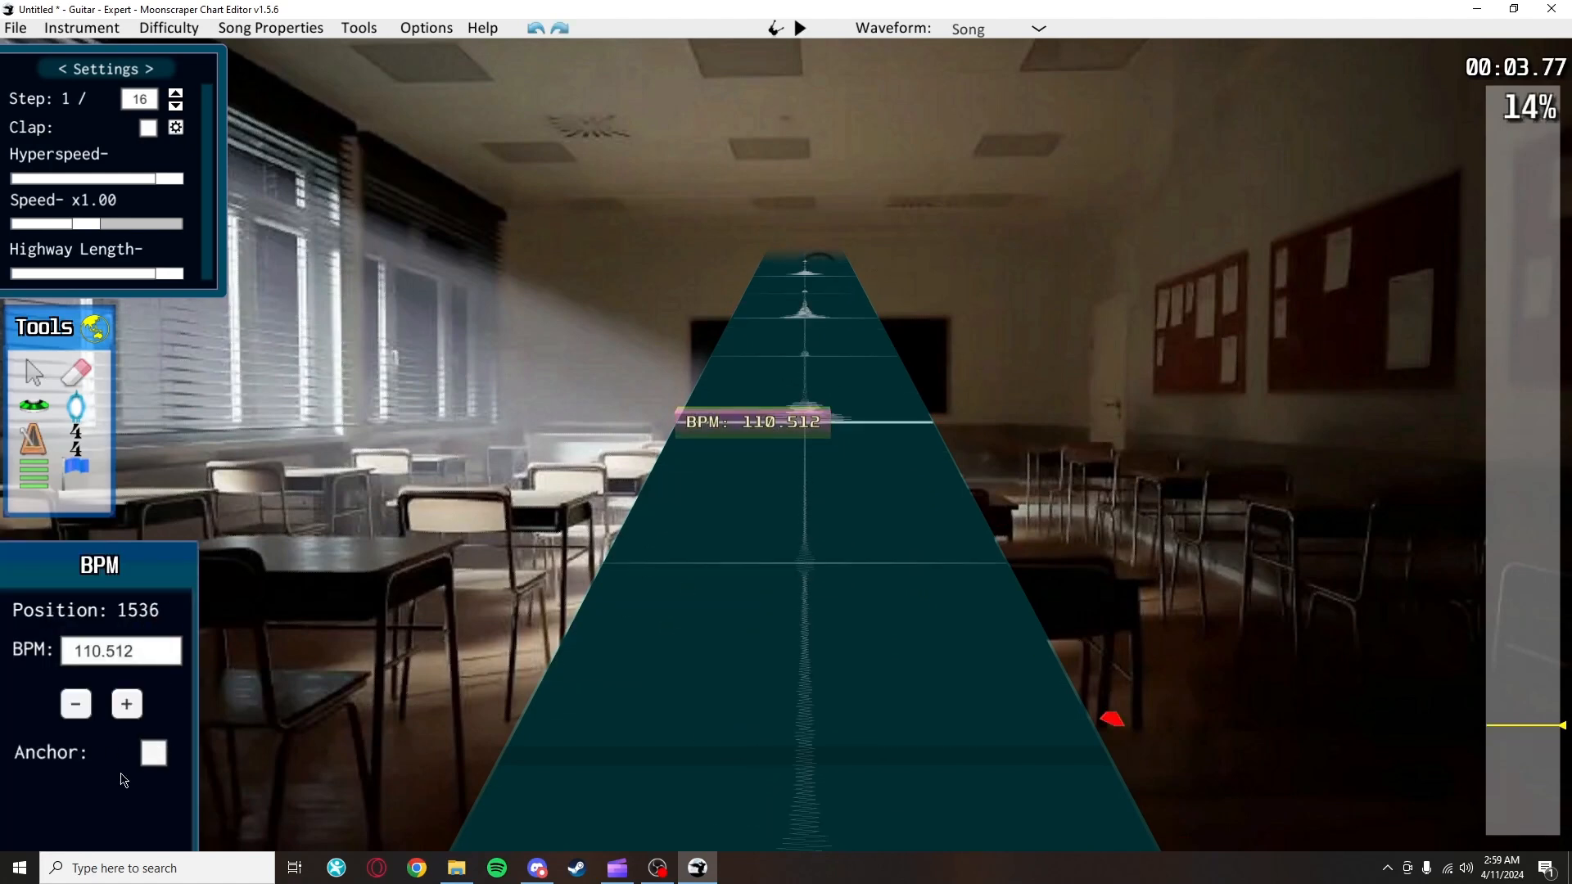
left_click(765, 494)
scroll(765, 494, "down", 3)
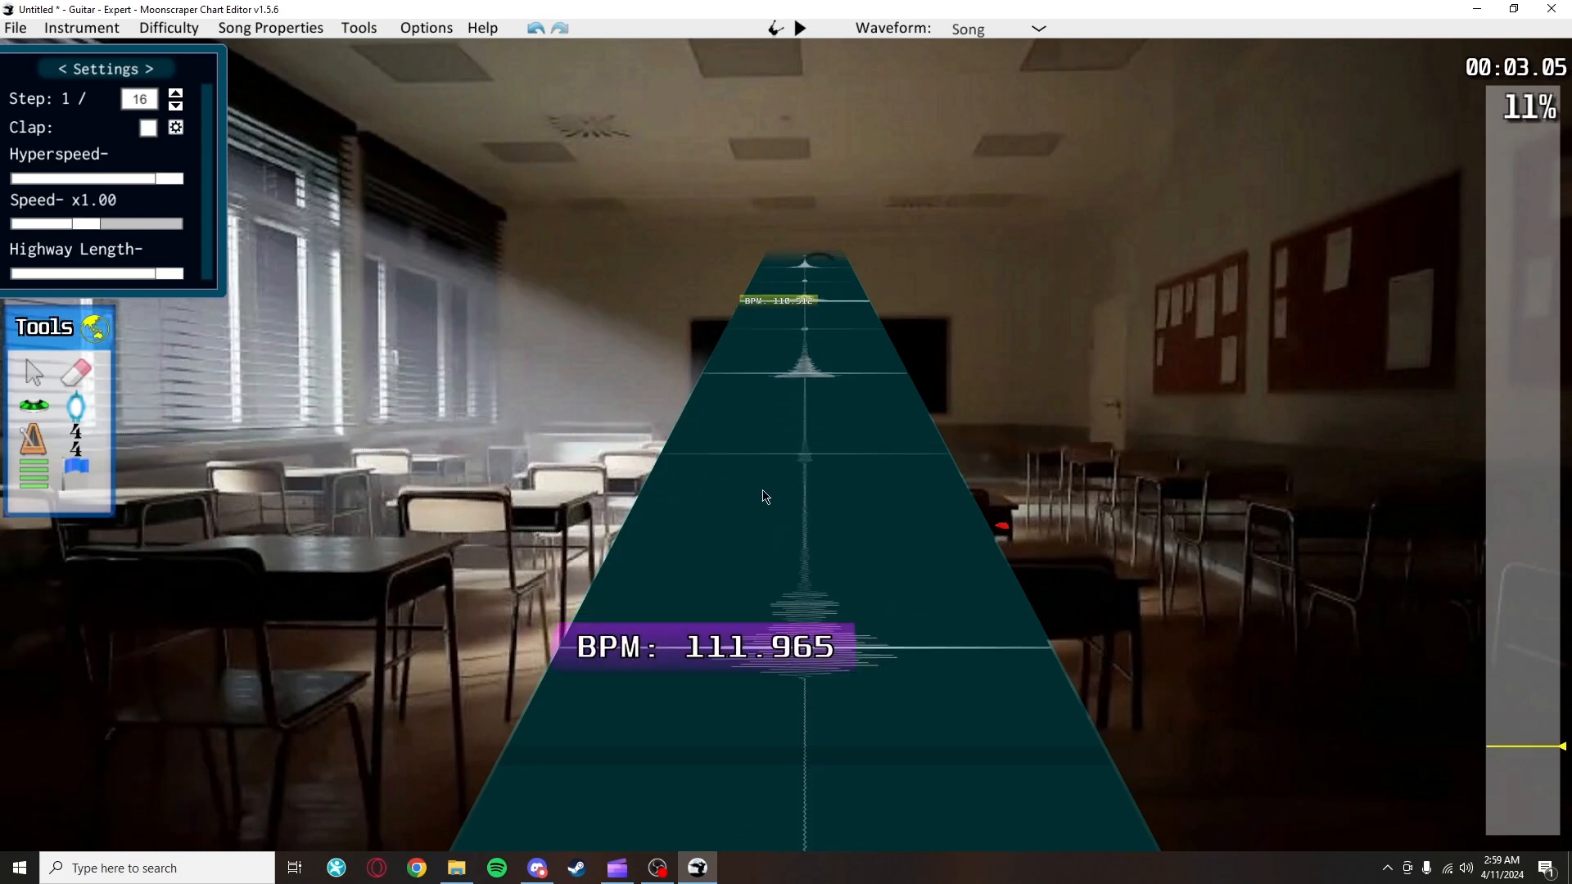
mouse_move(780, 663)
left_mouse_down()
mouse_move(782, 677)
mouse_move(819, 428)
mouse_move(843, 801)
mouse_move(827, 618)
mouse_move(832, 666)
left_mouse_up()
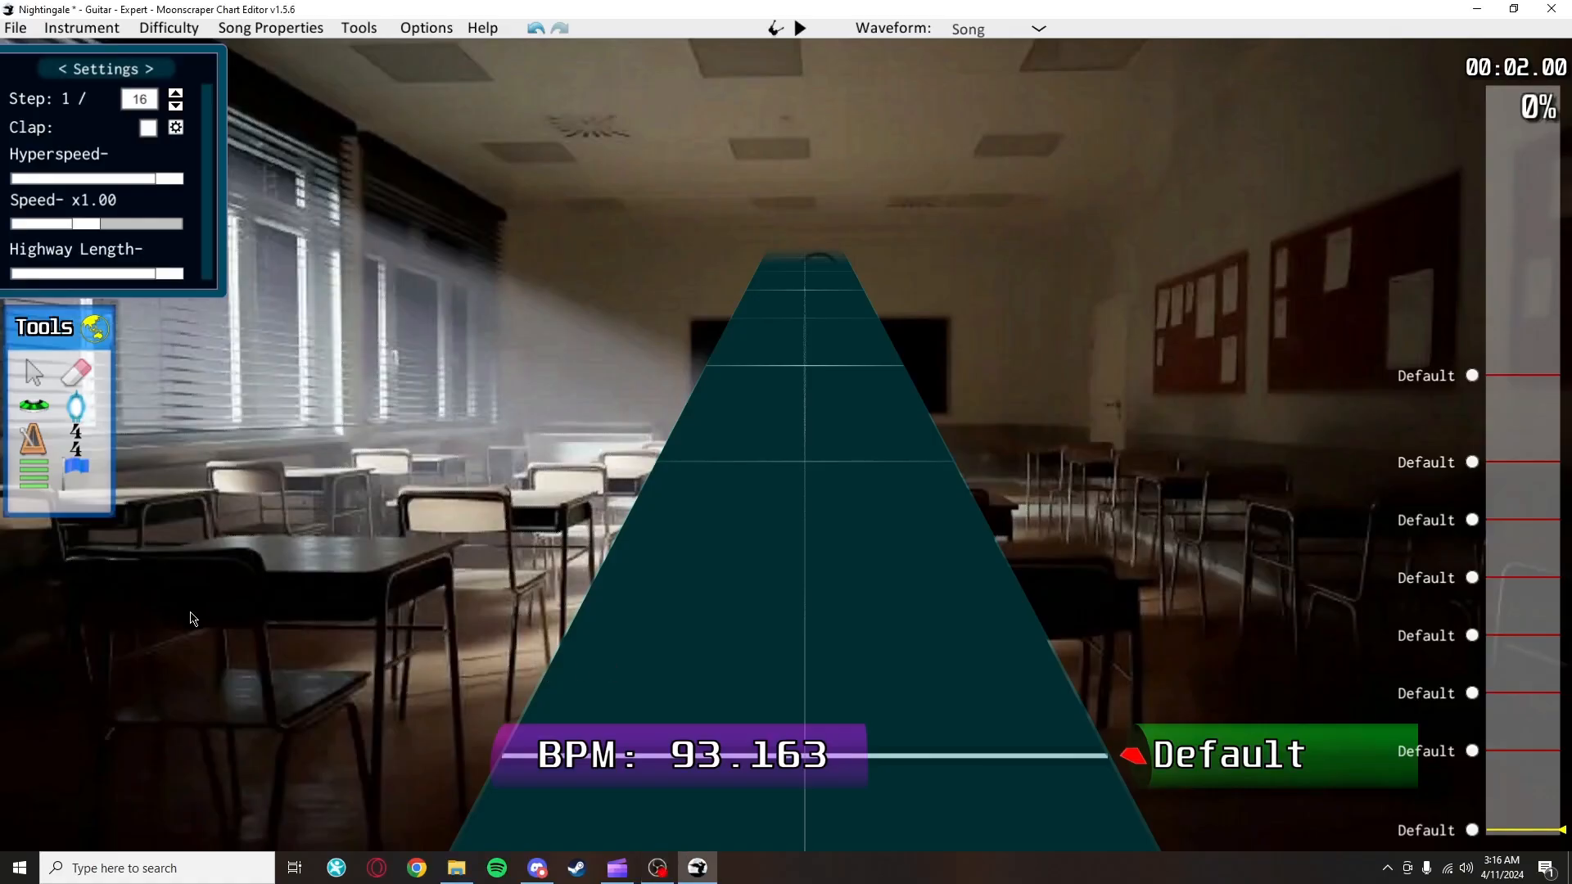
Step: Play to about 4.8 seconds and place a 93.163 BPM marker at position 1632
key("space")
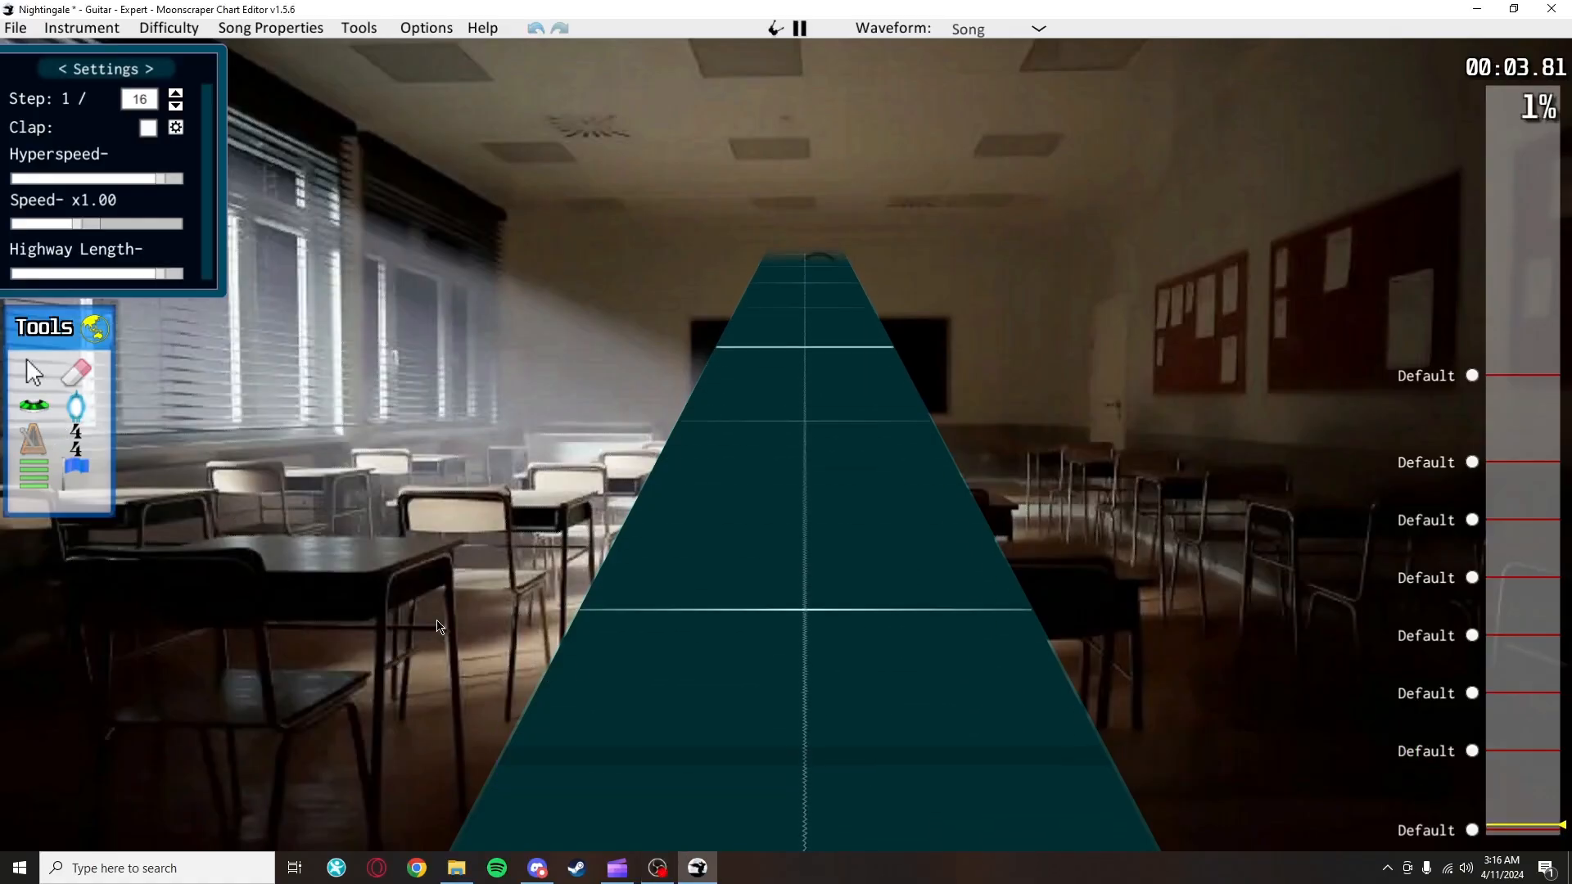
key("space")
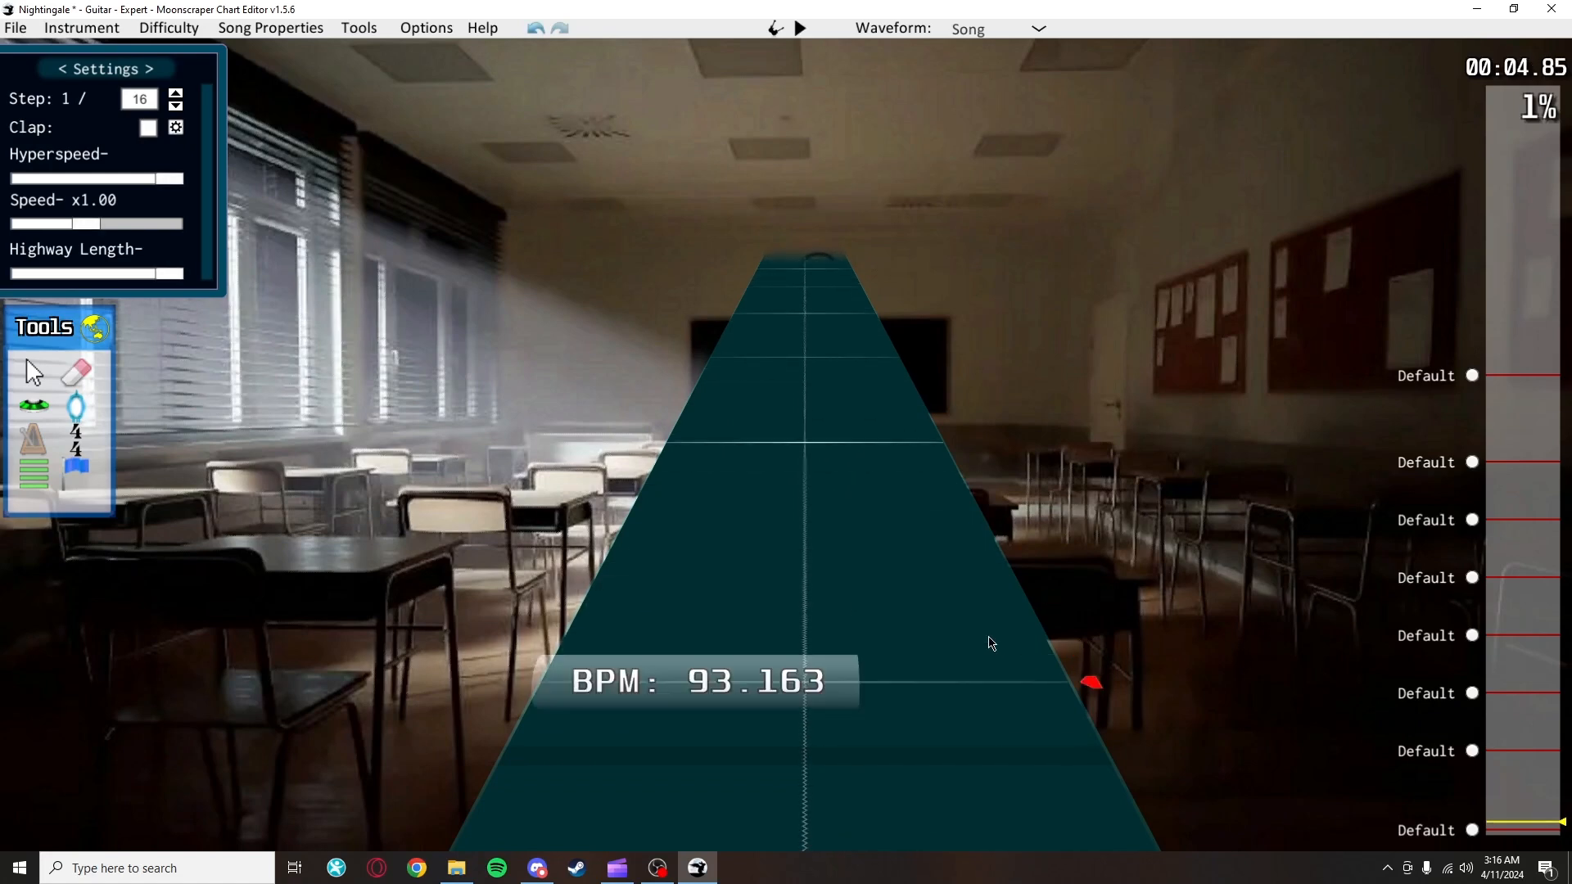
scroll(950, 637, "down", 3)
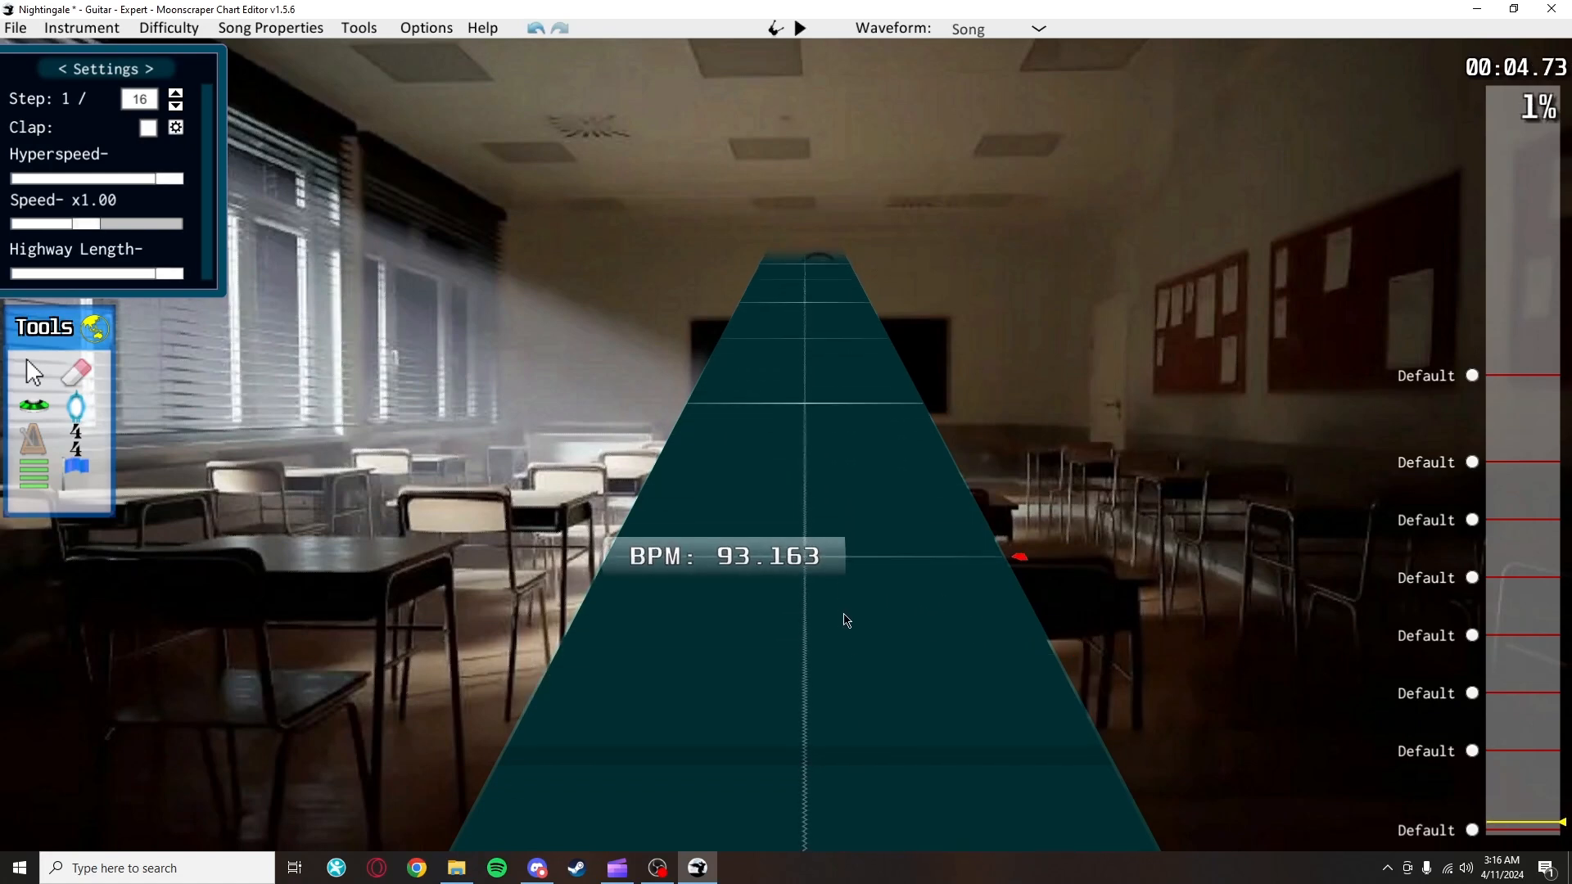
scroll(847, 622, "up", 1)
scroll(860, 625, "down", 1)
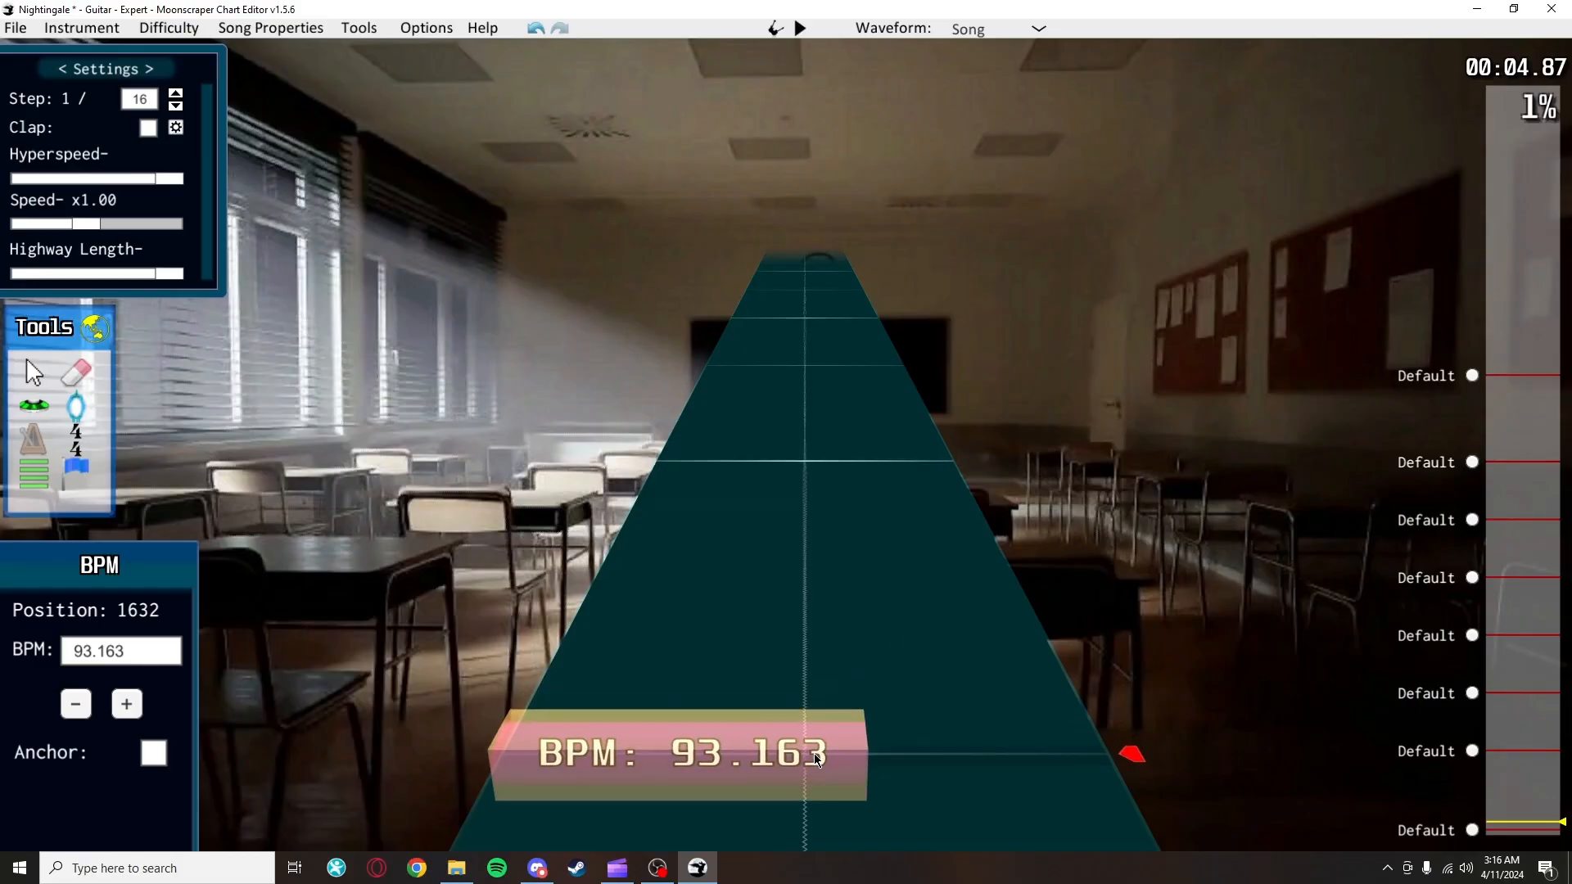
scroll(920, 646, "down", 1)
Step: Place a 93.163 BPM marker at position 1680 and move it along the waveform, bringing the marker before it to 49.756 BPM
key("space")
key("space")
scroll(909, 626, "down", 1)
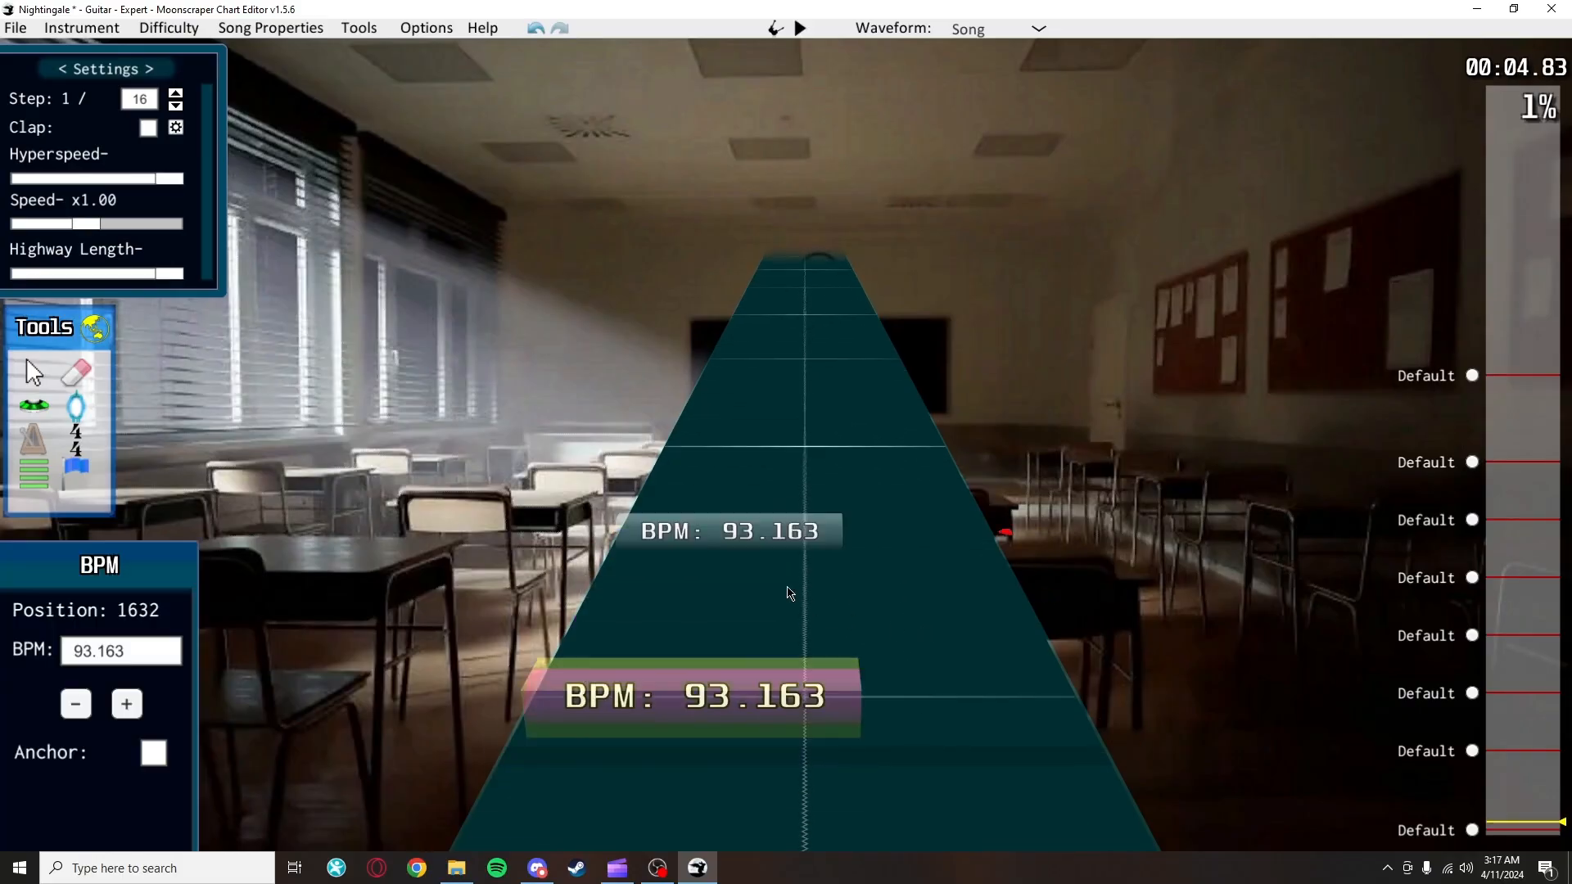
key("space")
key("space")
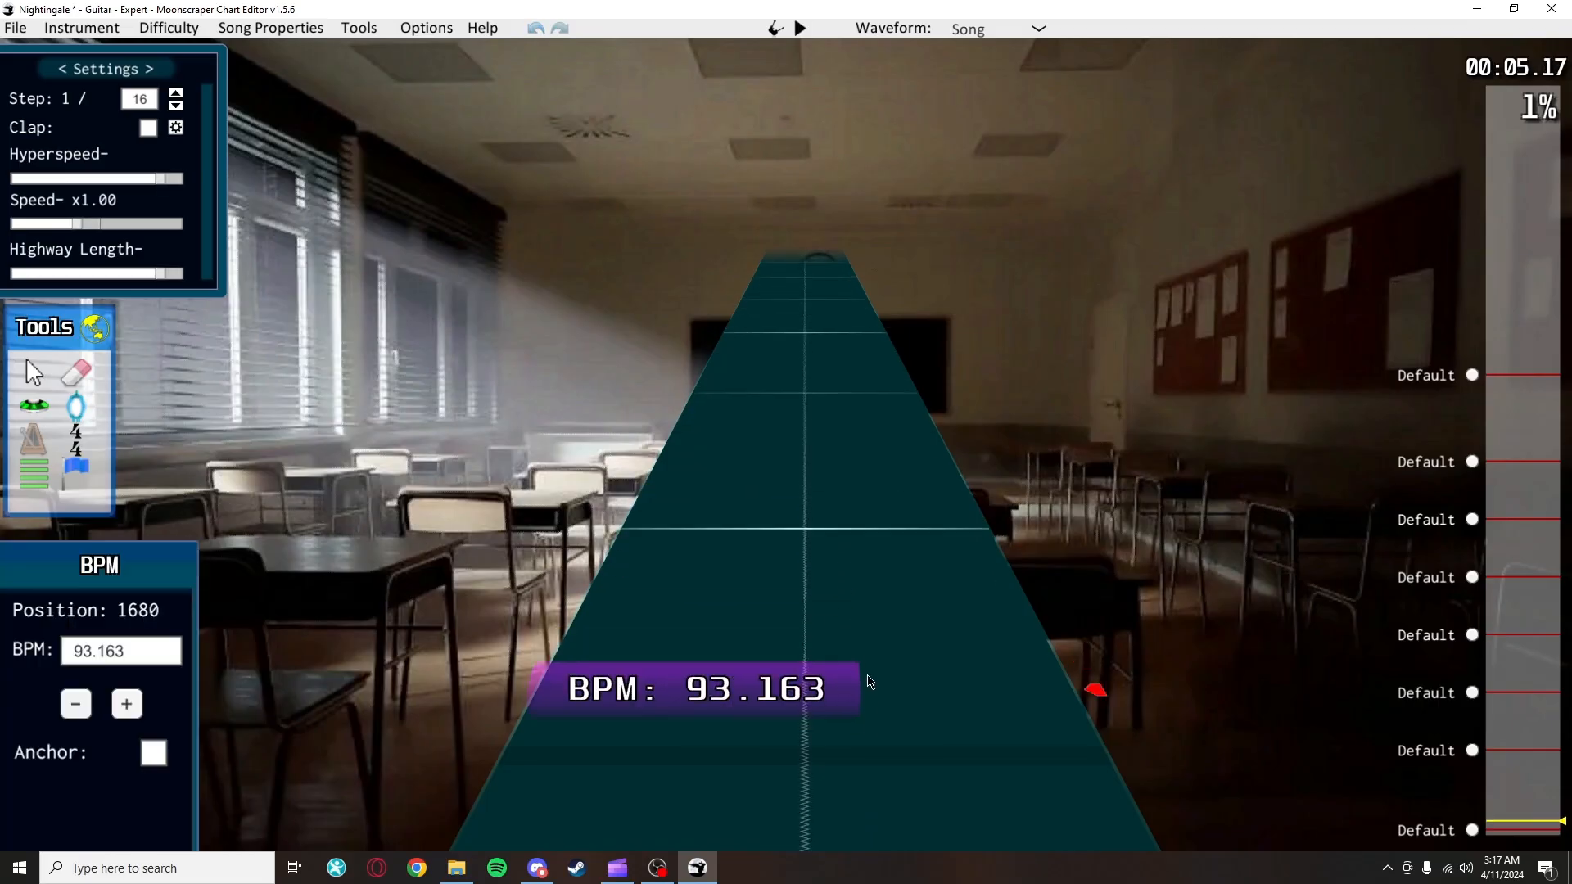
key("j")
scroll(824, 752, "down", 2)
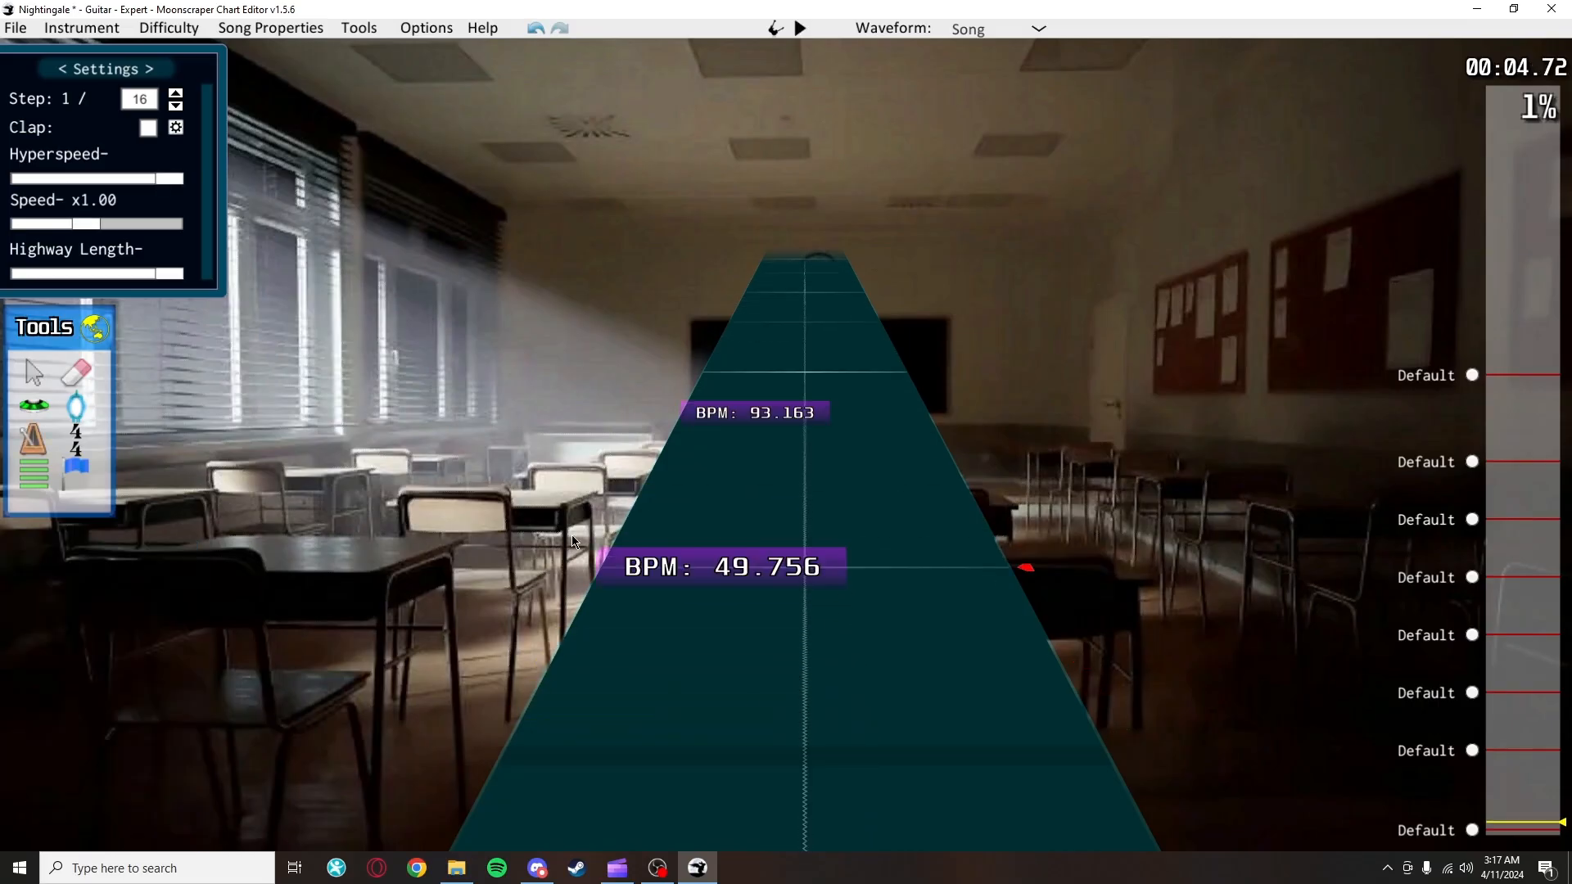
Step: Return to the Default section at 2 seconds and set the tempo marker at position 768 to 49.75 BPM
left_click(685, 548)
scroll(756, 734, "up", 10)
left_click(756, 737)
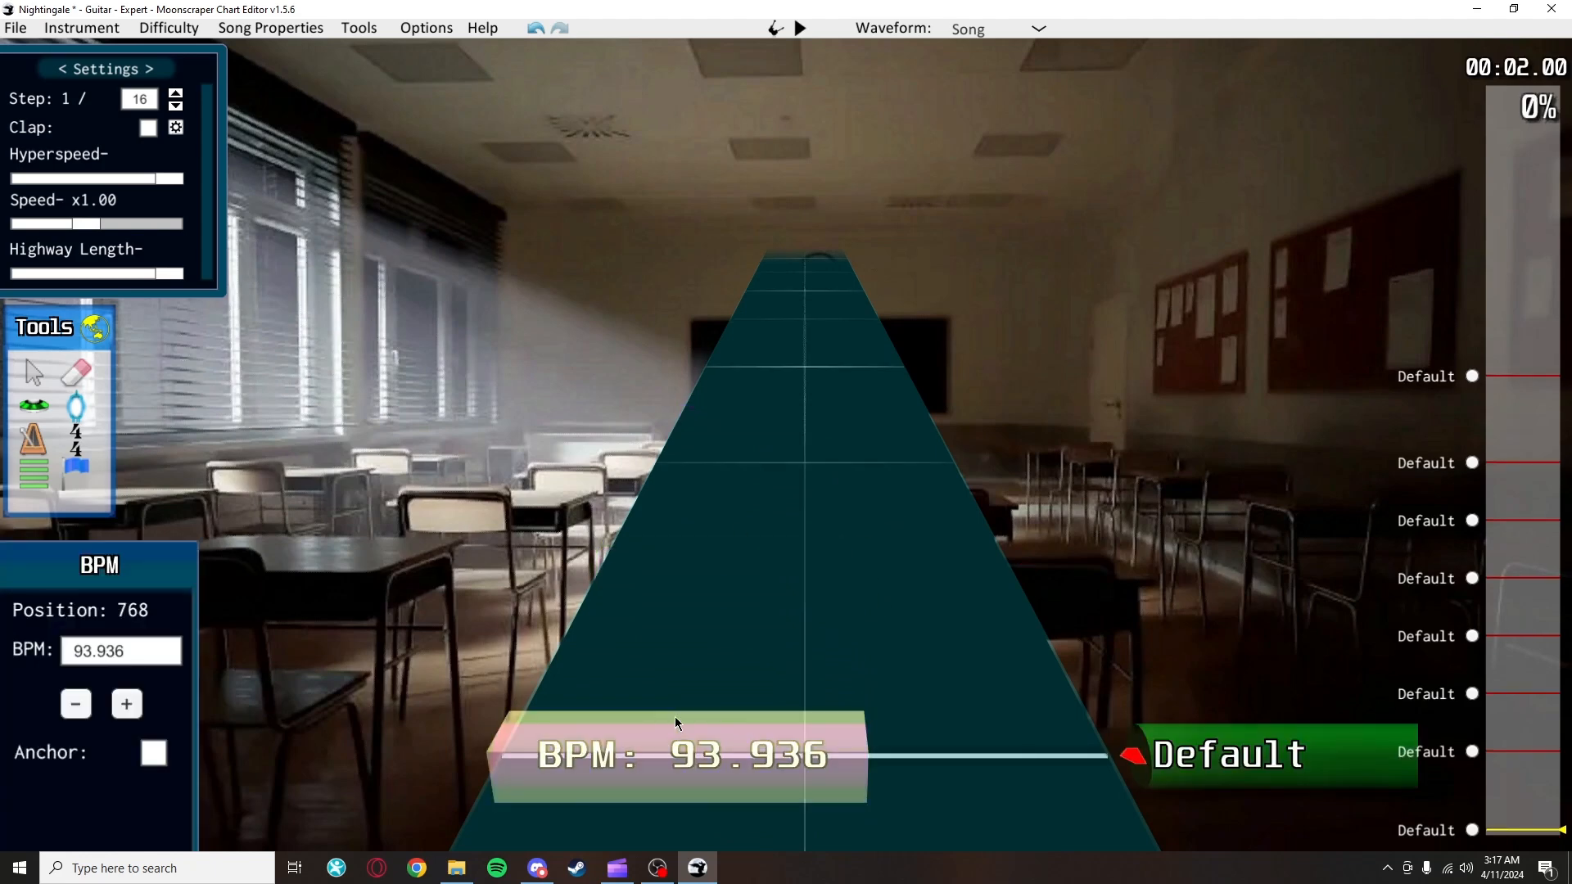
type("49")
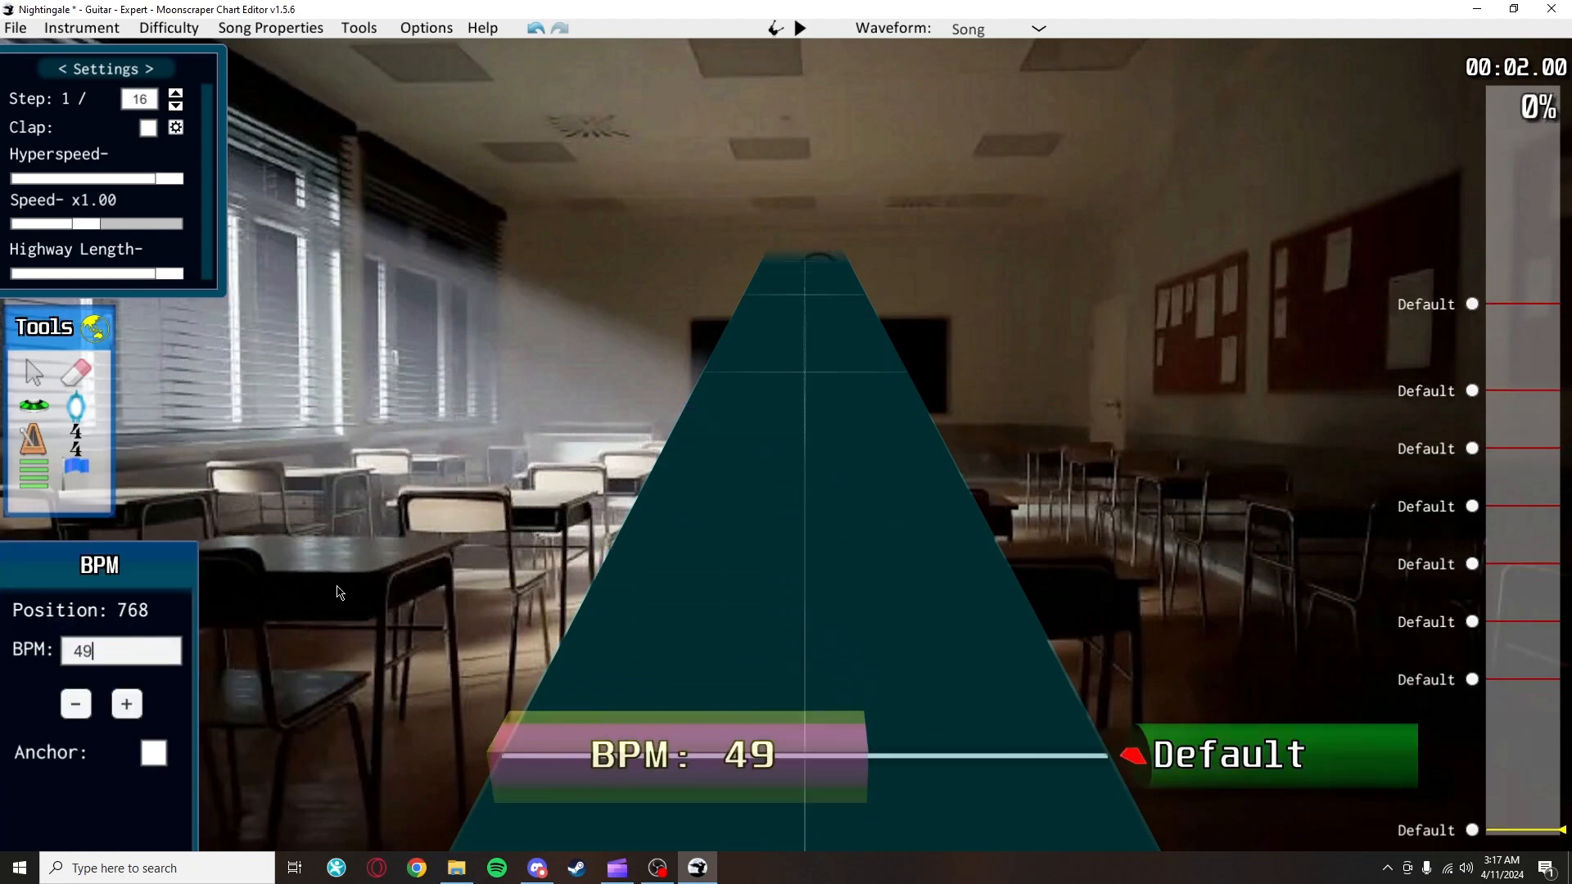
type(".75")
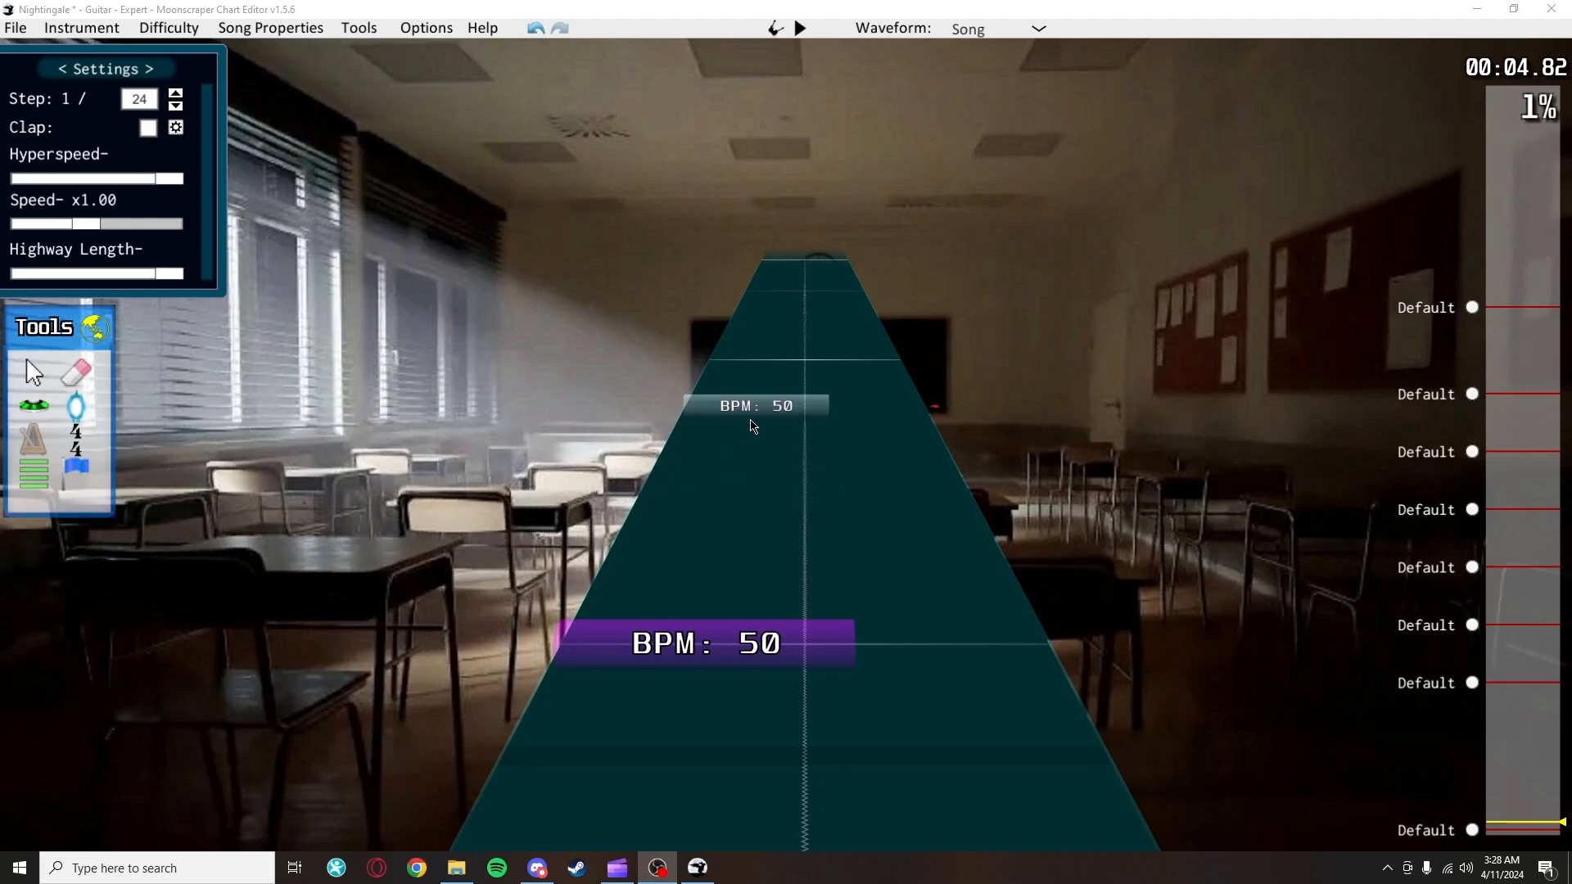
Step: Place a 50 BPM marker at position 1312 and undo the extra edit made after it
left_click(762, 414)
scroll(781, 430, "down", 1)
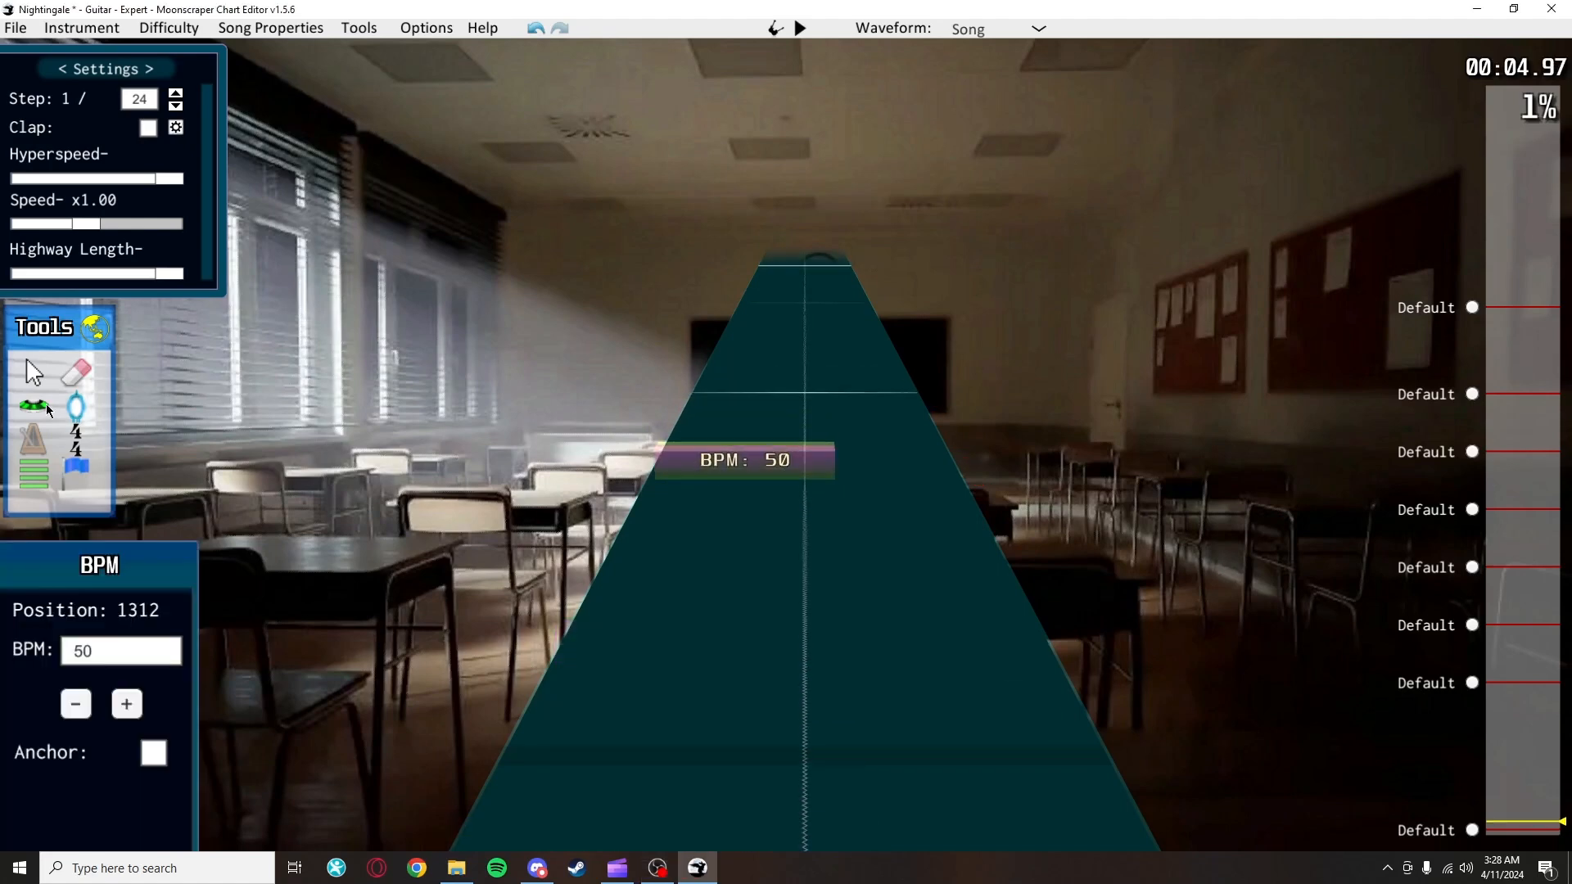
scroll(778, 524, "down", 2)
left_click(743, 504)
key("ctrl+z")
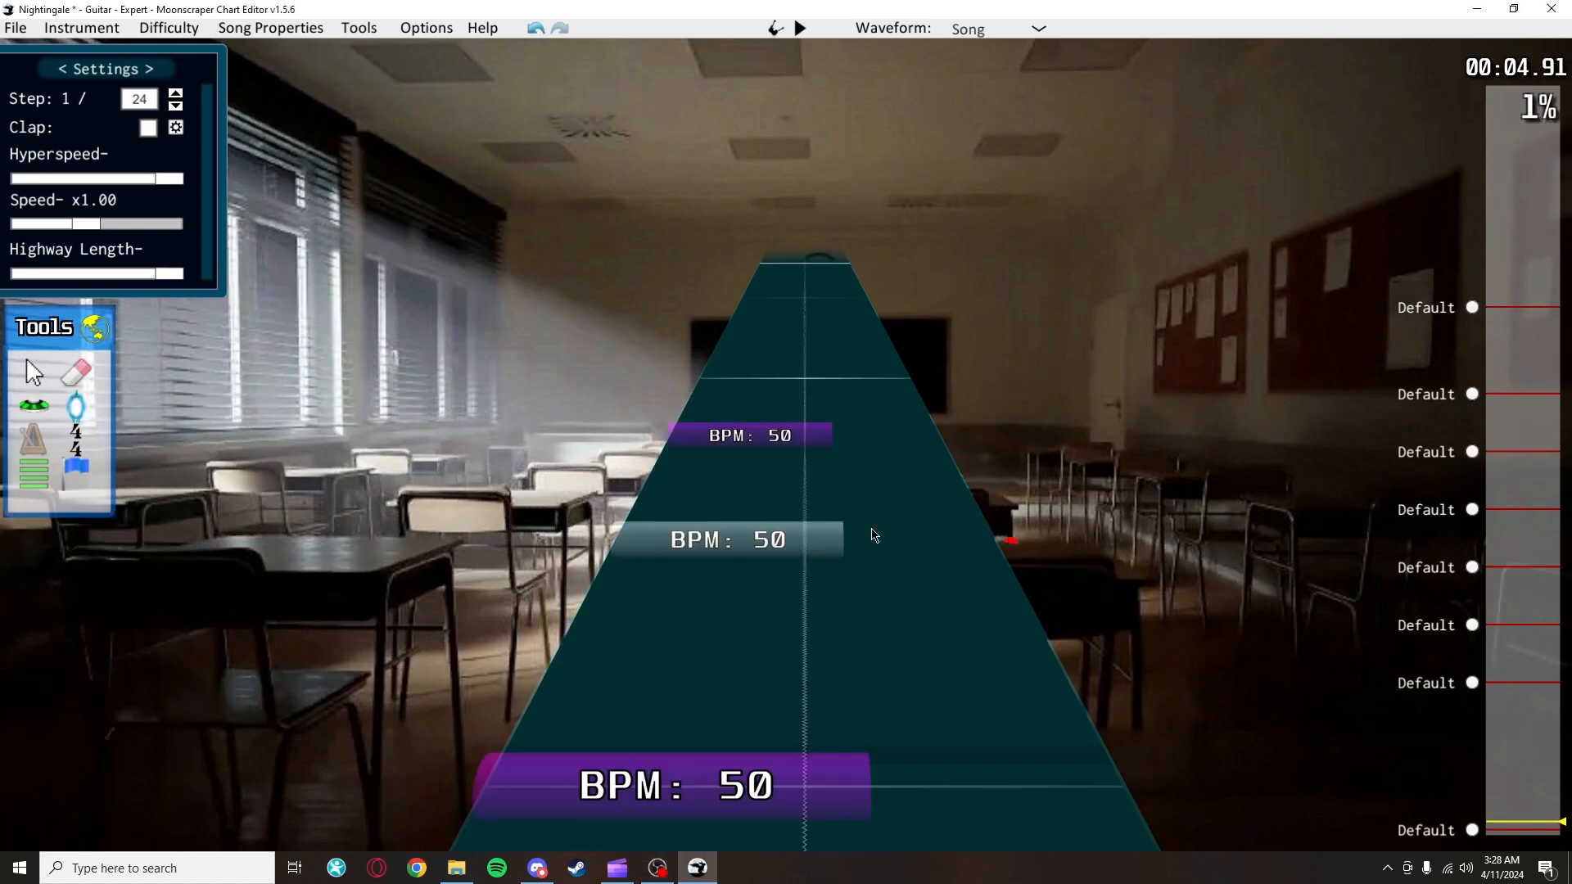
Step: Play to about 5.2 seconds and adjust the 50 BPM marker at position 1312 against the waveform
key("space")
key("space")
scroll(873, 547, "down", 4)
key("space")
key("space")
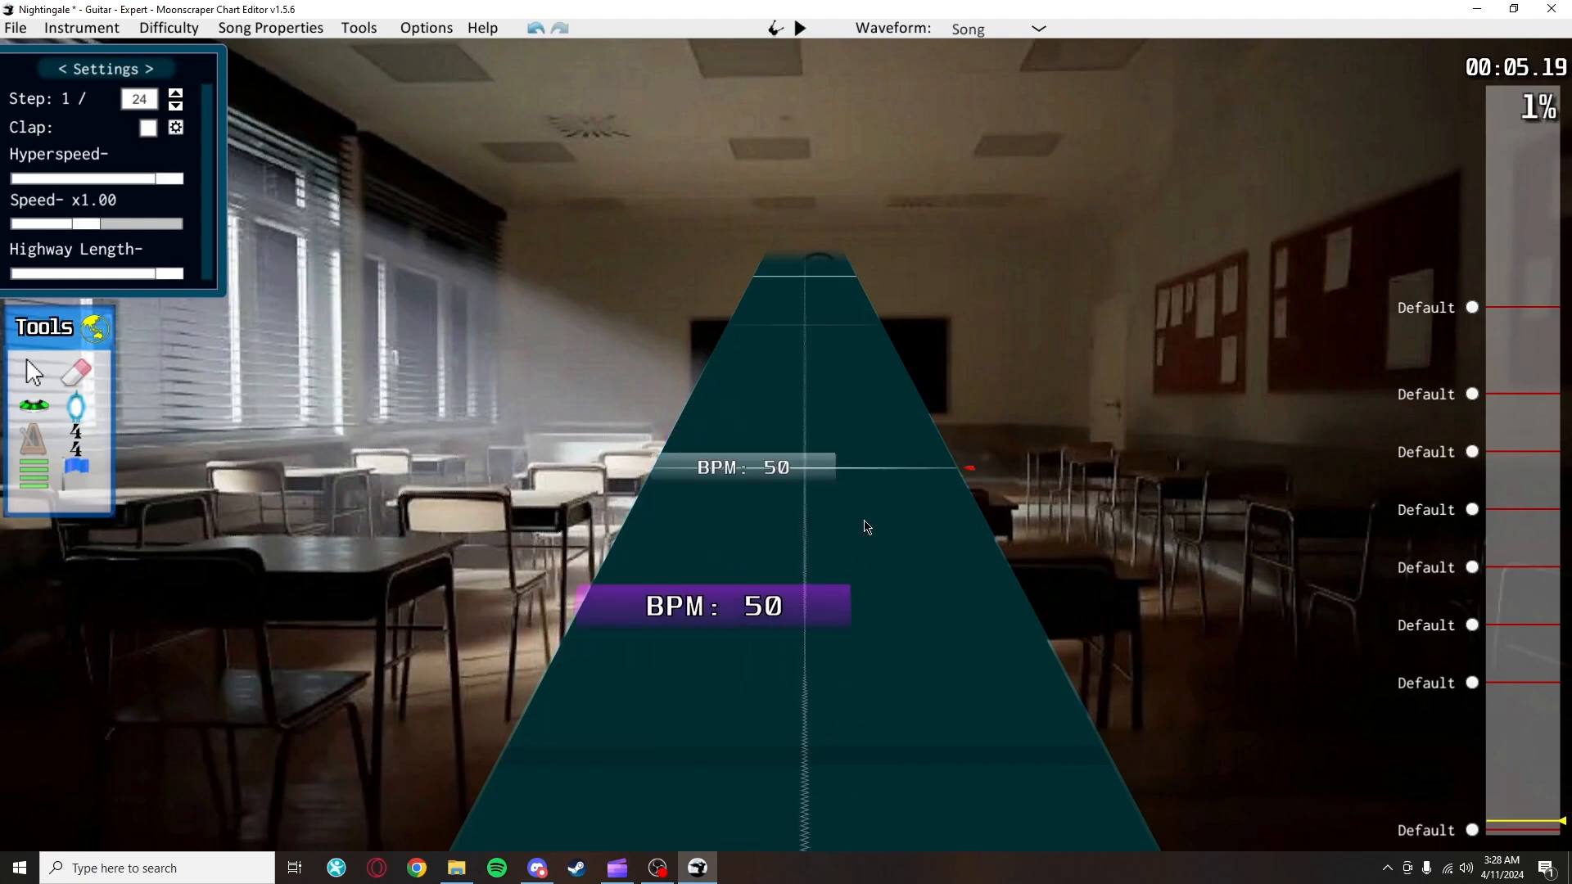
mouse_move(811, 612)
left_mouse_down()
mouse_move(828, 715)
mouse_move(906, 625)
left_mouse_up()
scroll(907, 626, "down", 2)
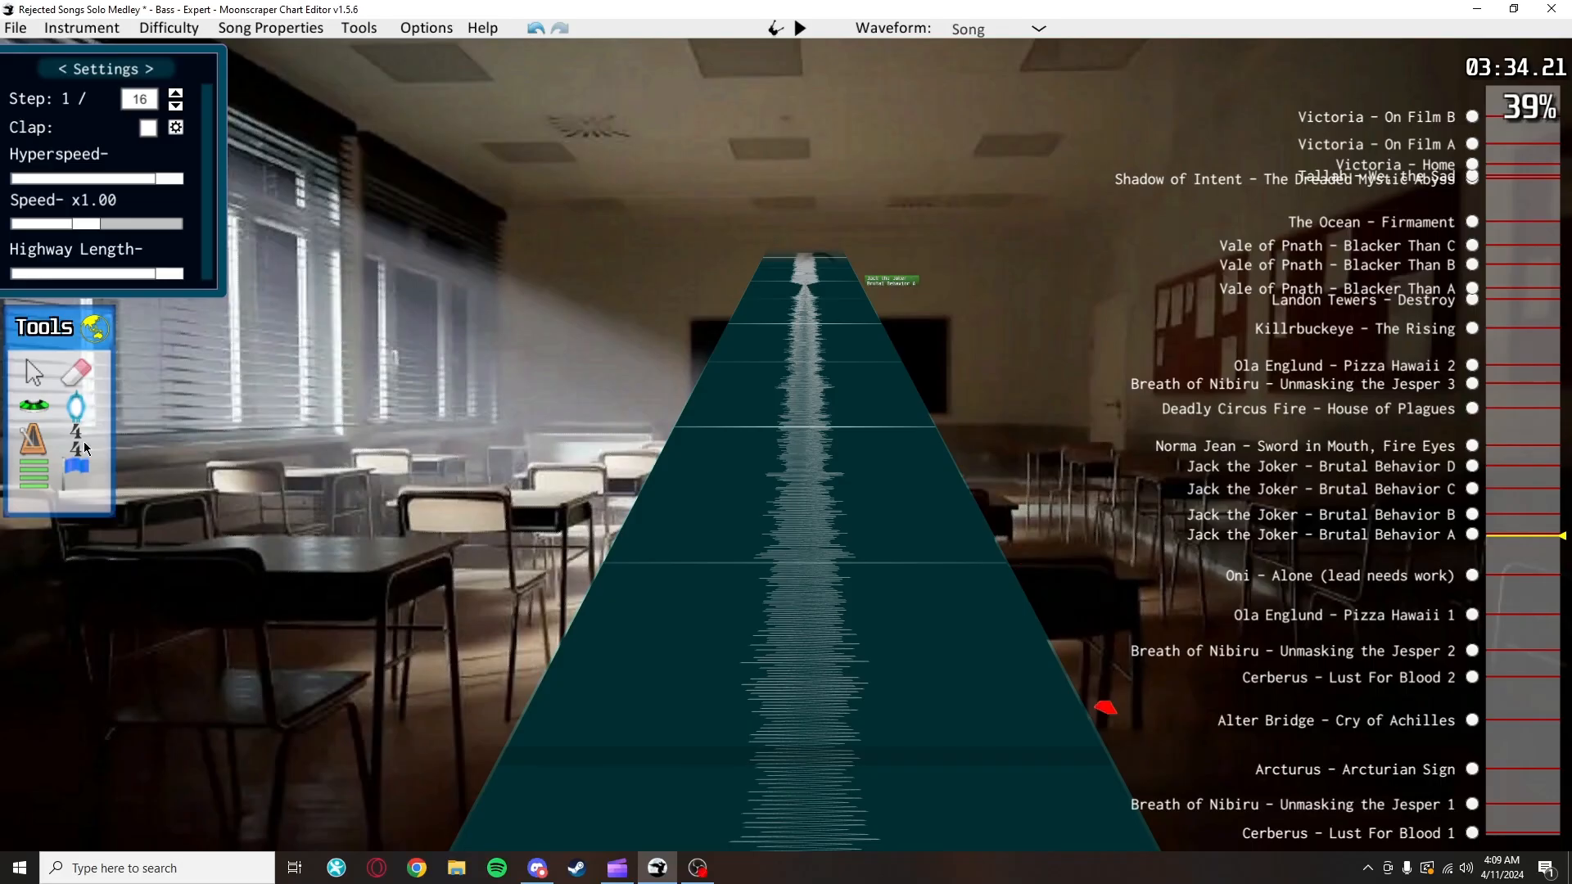
Step: Place a time signature at position 87984 and set its numerator to 3 for a 3/4 measure
left_click(85, 448)
scroll(905, 491, "down", 1)
left_click(991, 770)
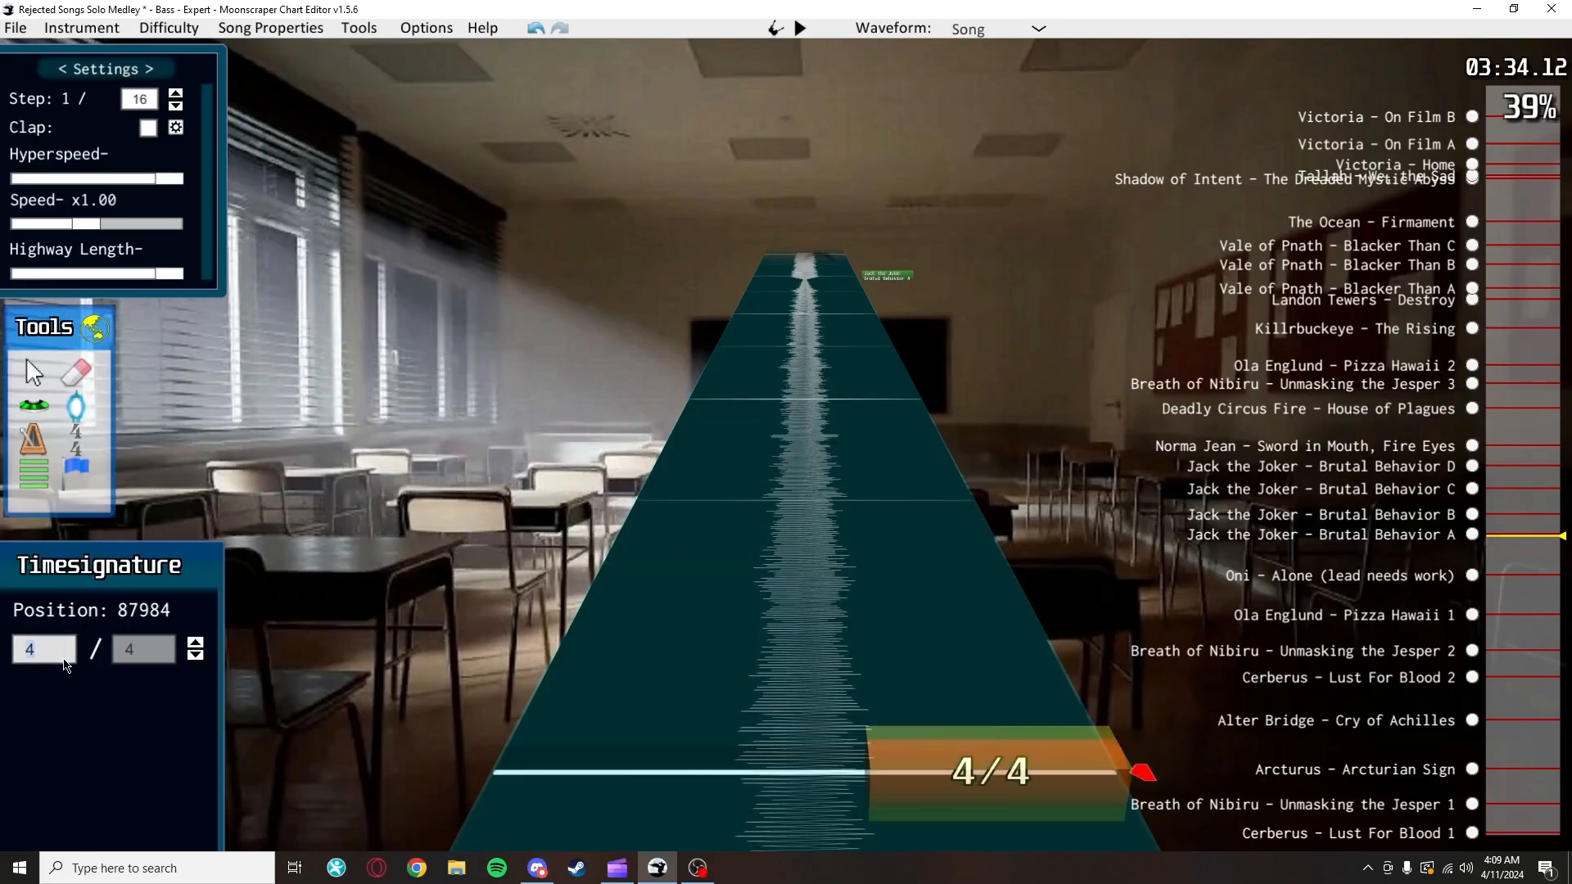
type("3")
scroll(792, 536, "up", 5)
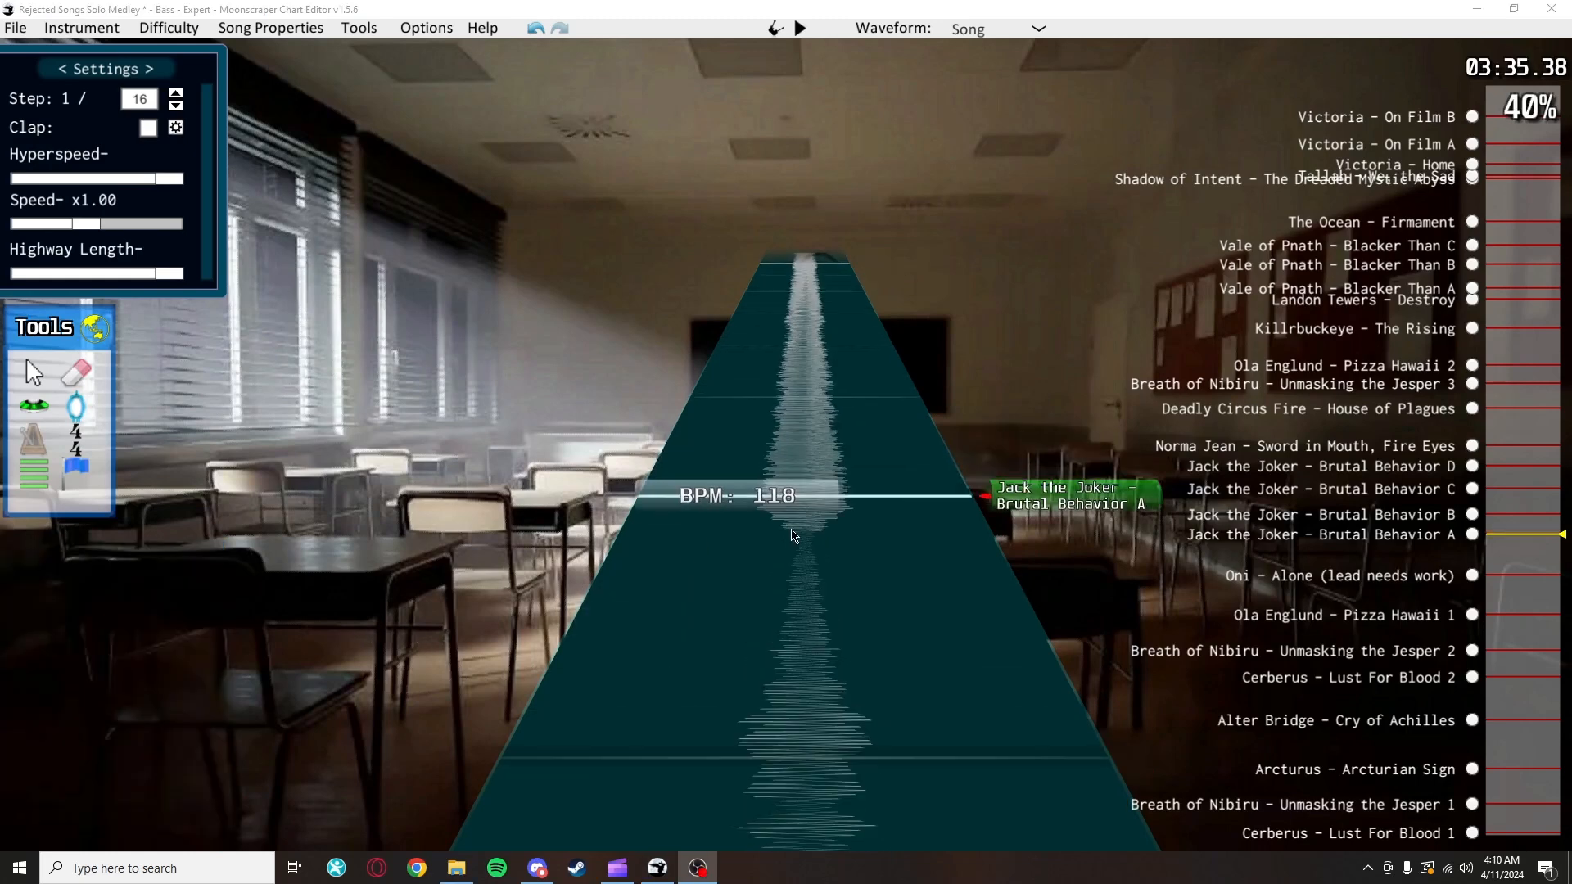
Step: Place a 118 BPM marker on the Jack the Joker - Brutal Behavior A section line and set the step to 1/24
left_click(780, 500)
scroll(784, 549, "up", 1)
key("w")
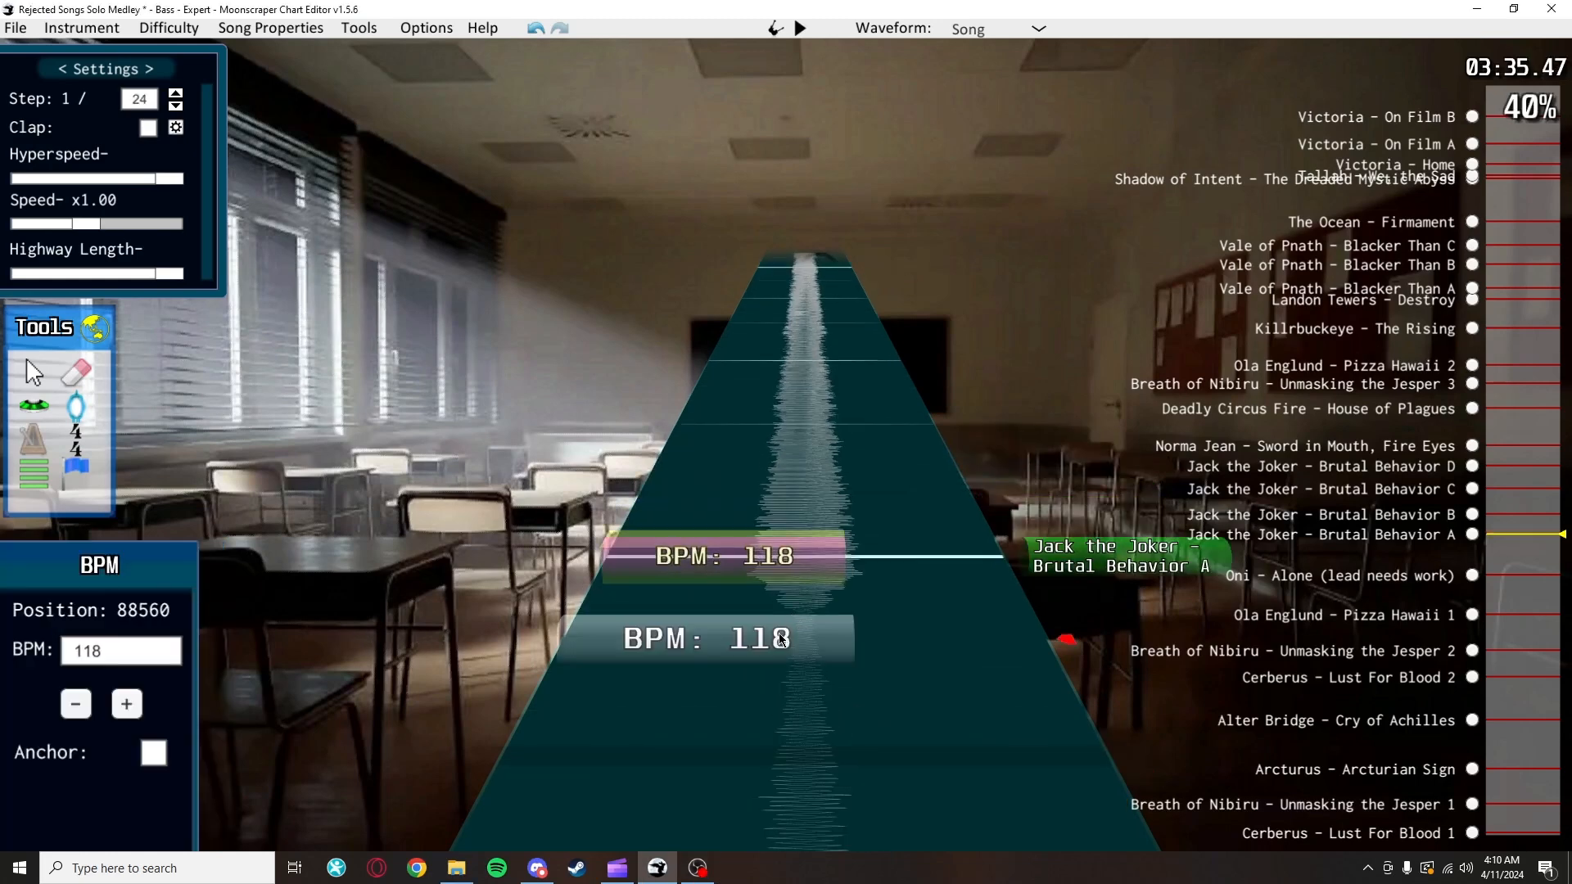
Step: Place a tempo marker at position 88528 and move the 118 BPM section marker onto the waveform peak, making the preceding marker 215.65 BPM
left_click(775, 660)
scroll(786, 659, "up", 1)
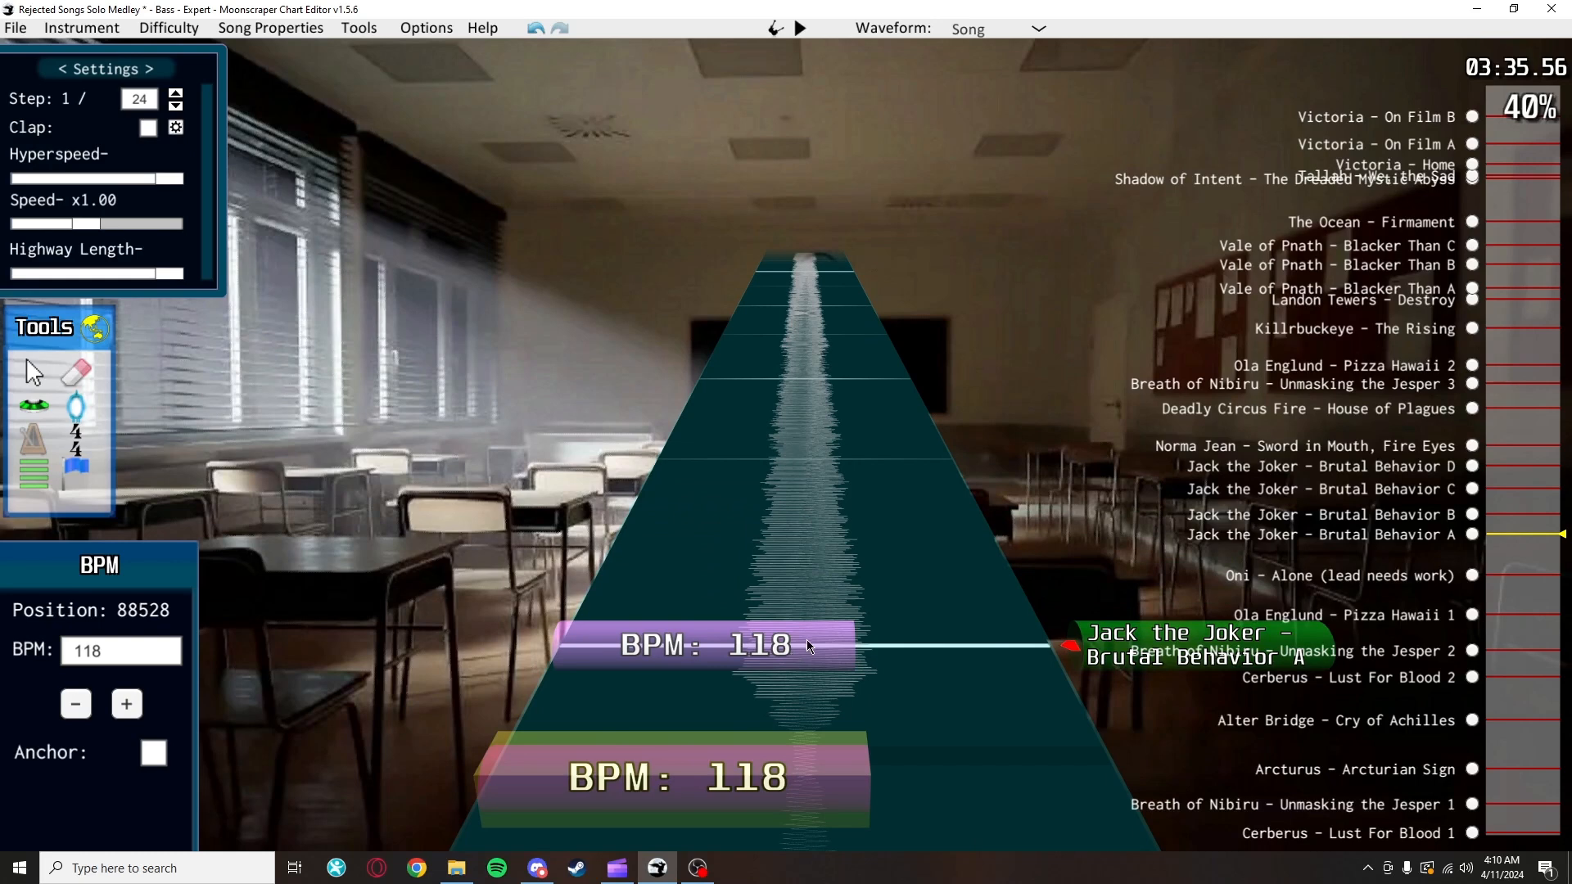
left_click_drag(773, 657, 778, 696)
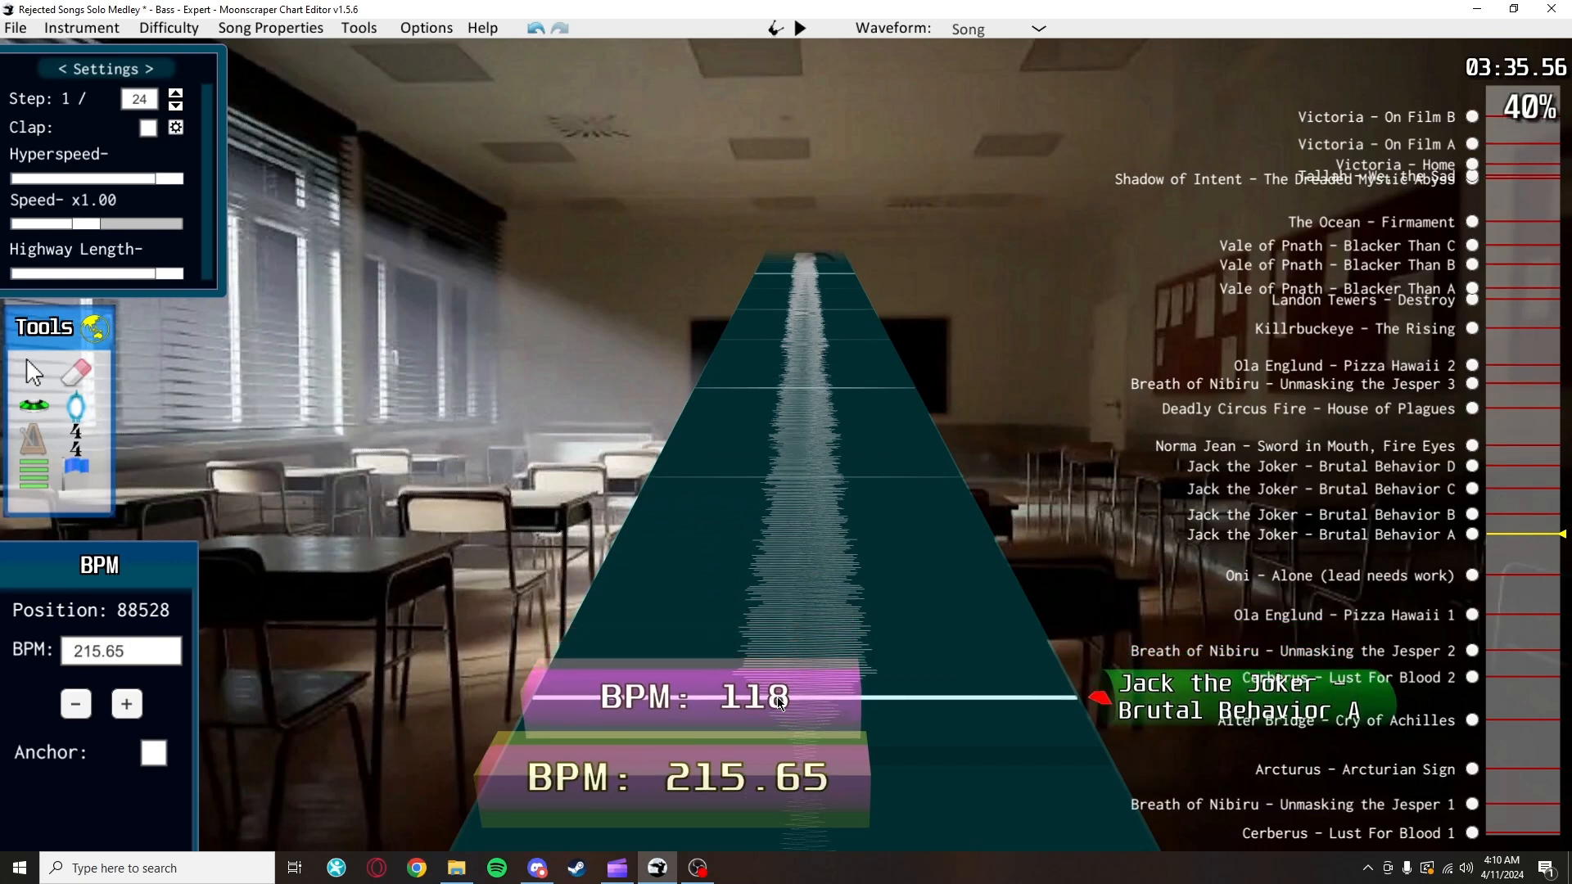
key("space")
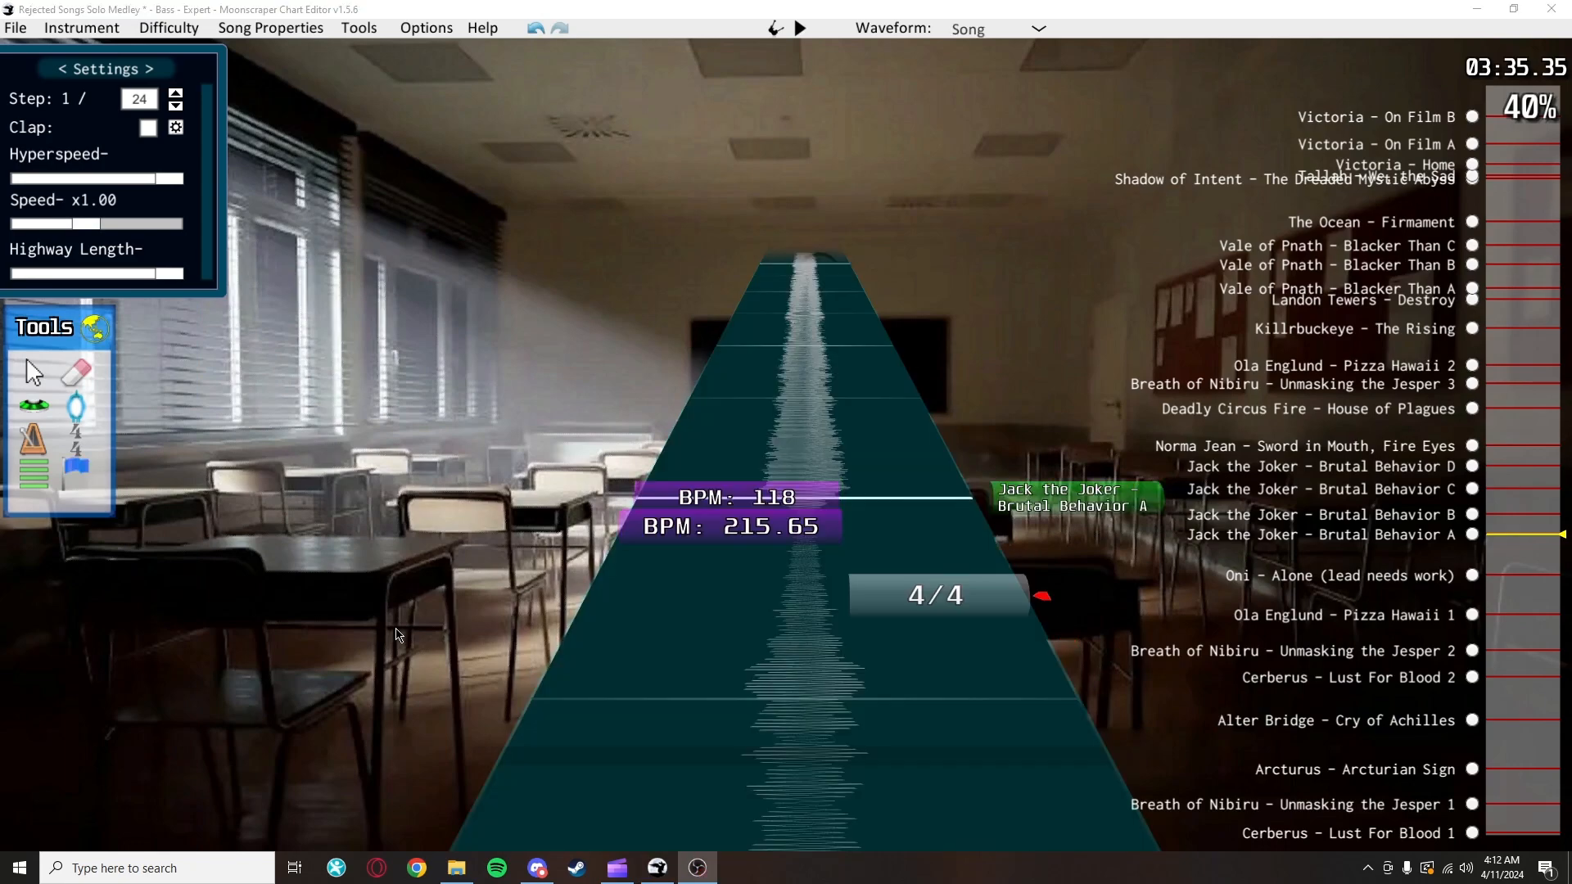
Step: Place a 4/4 time signature at position 88560 on the Brutal Behavior A section line and return to the cursor tool
left_click(907, 607)
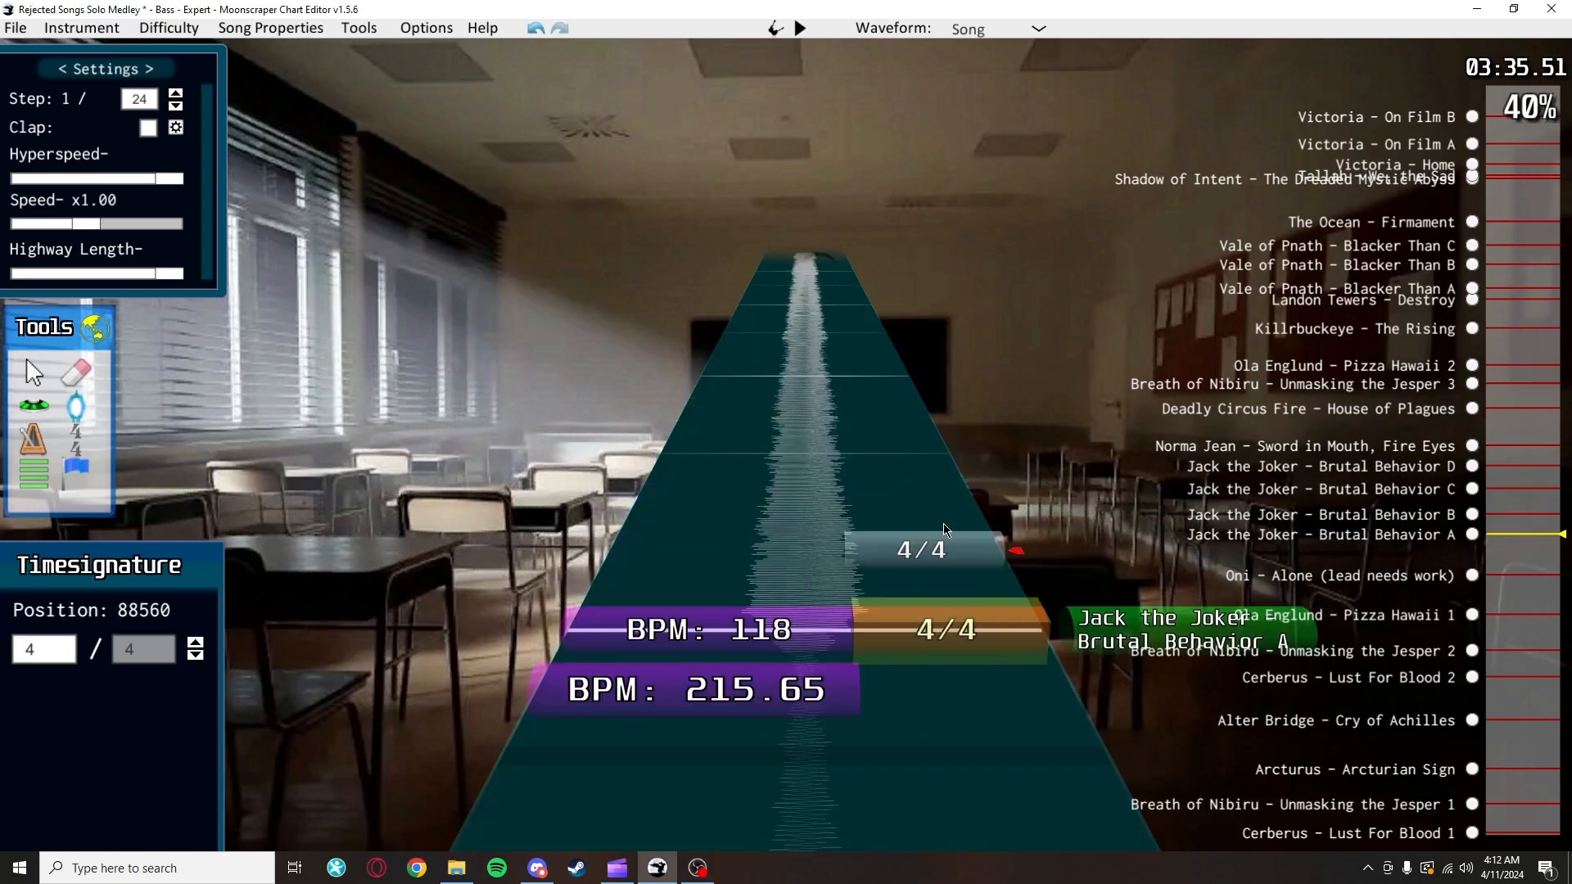
left_click(33, 378)
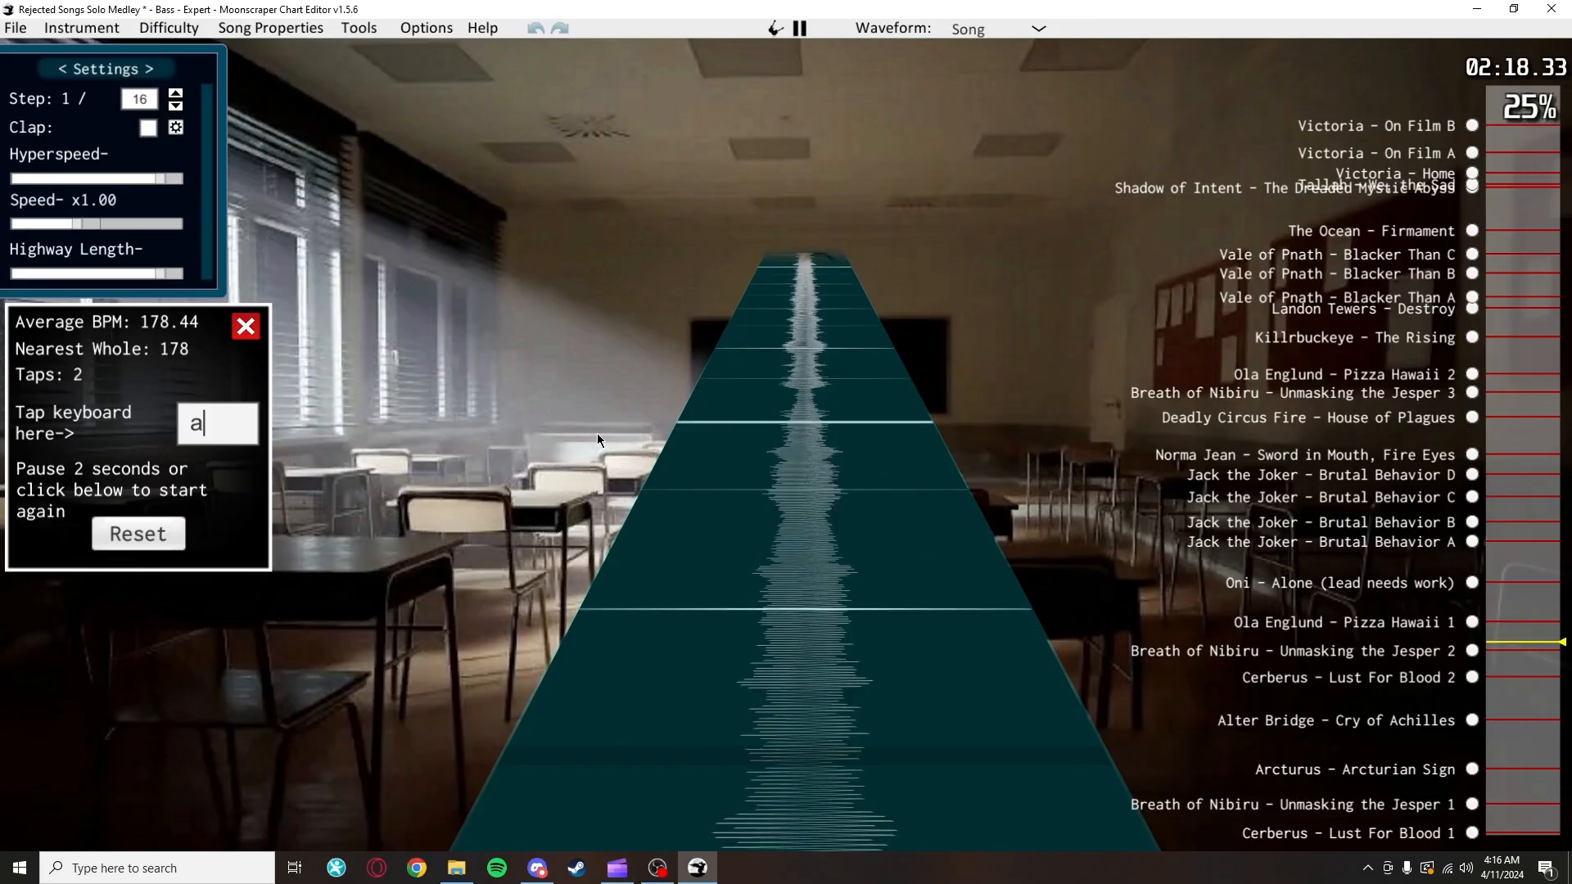
Step: Tap along with the playing song from about 2:18 in the BPM tap calculator to measure the average tempo
key("a")
key("a")
key("a")
key("a")
key("a")
key("a")
key("a")
key("a")
key("a")
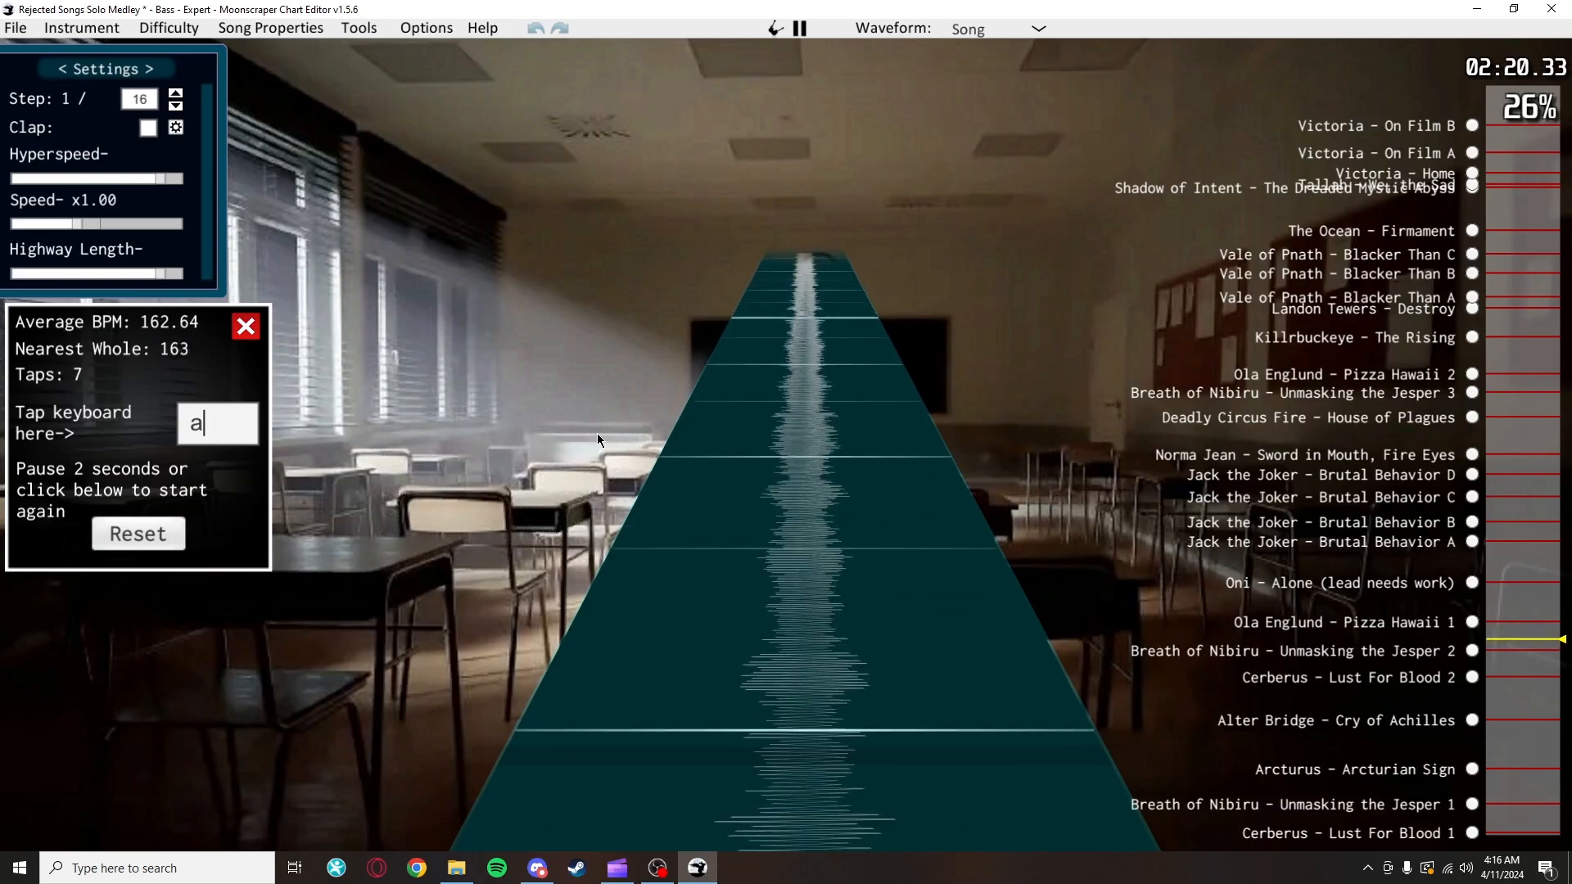
key("a")
key("a")
key("a")
key("a")
key("a")
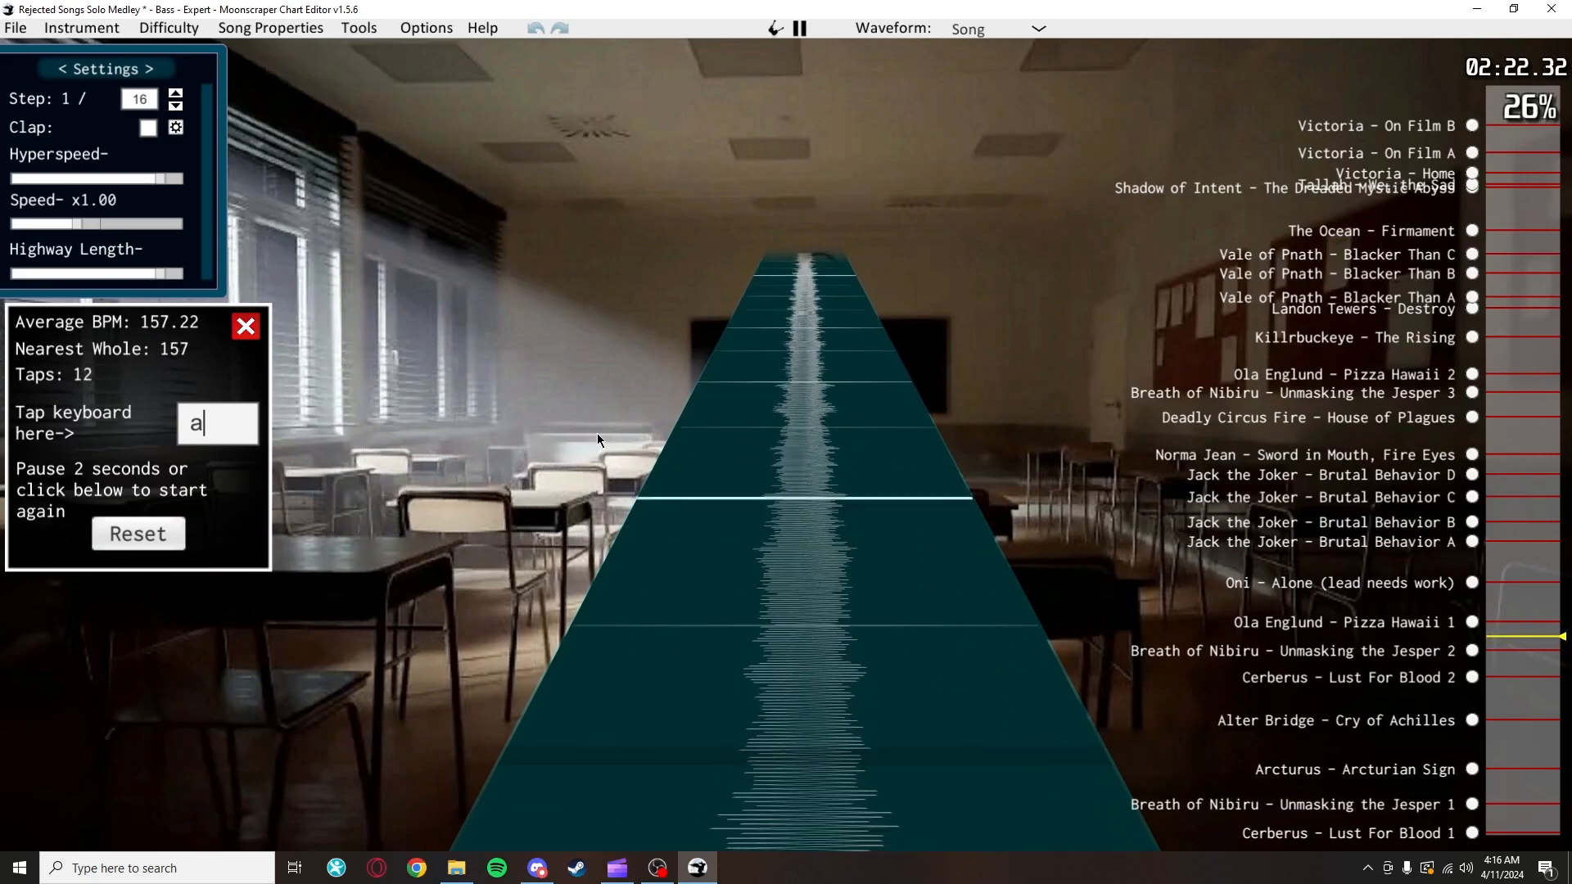
key("a")
key("a")
key("a")
key("a")
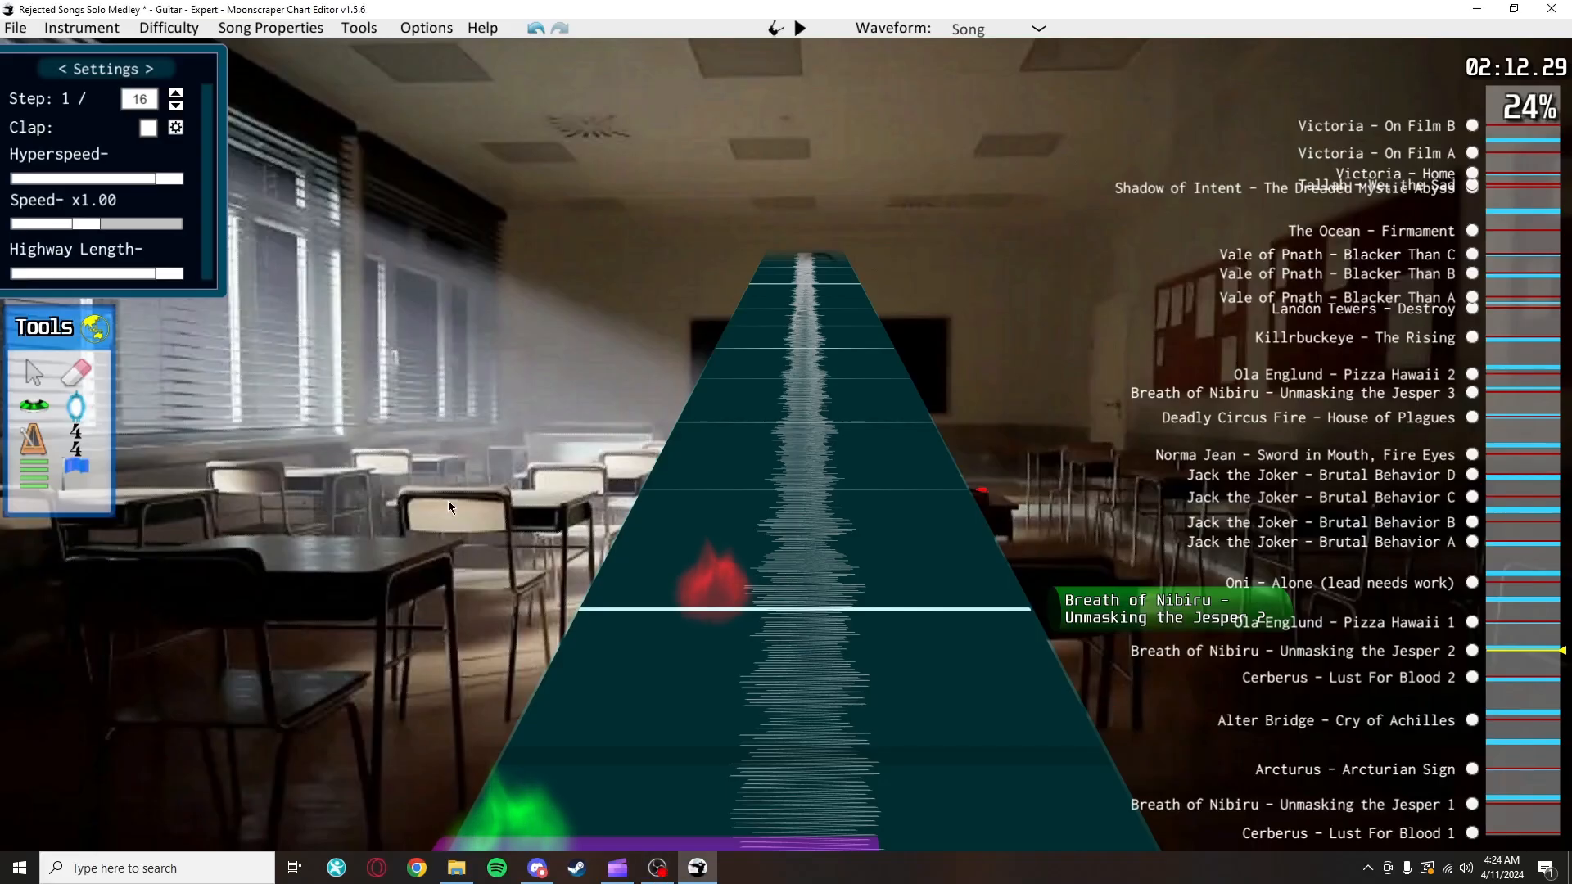
Step: Place a 13/16 time signature at position 52848 on the Unmasking the Jesper 2 section and a 4/4 one at the following 151 BPM marker
left_click(76, 440)
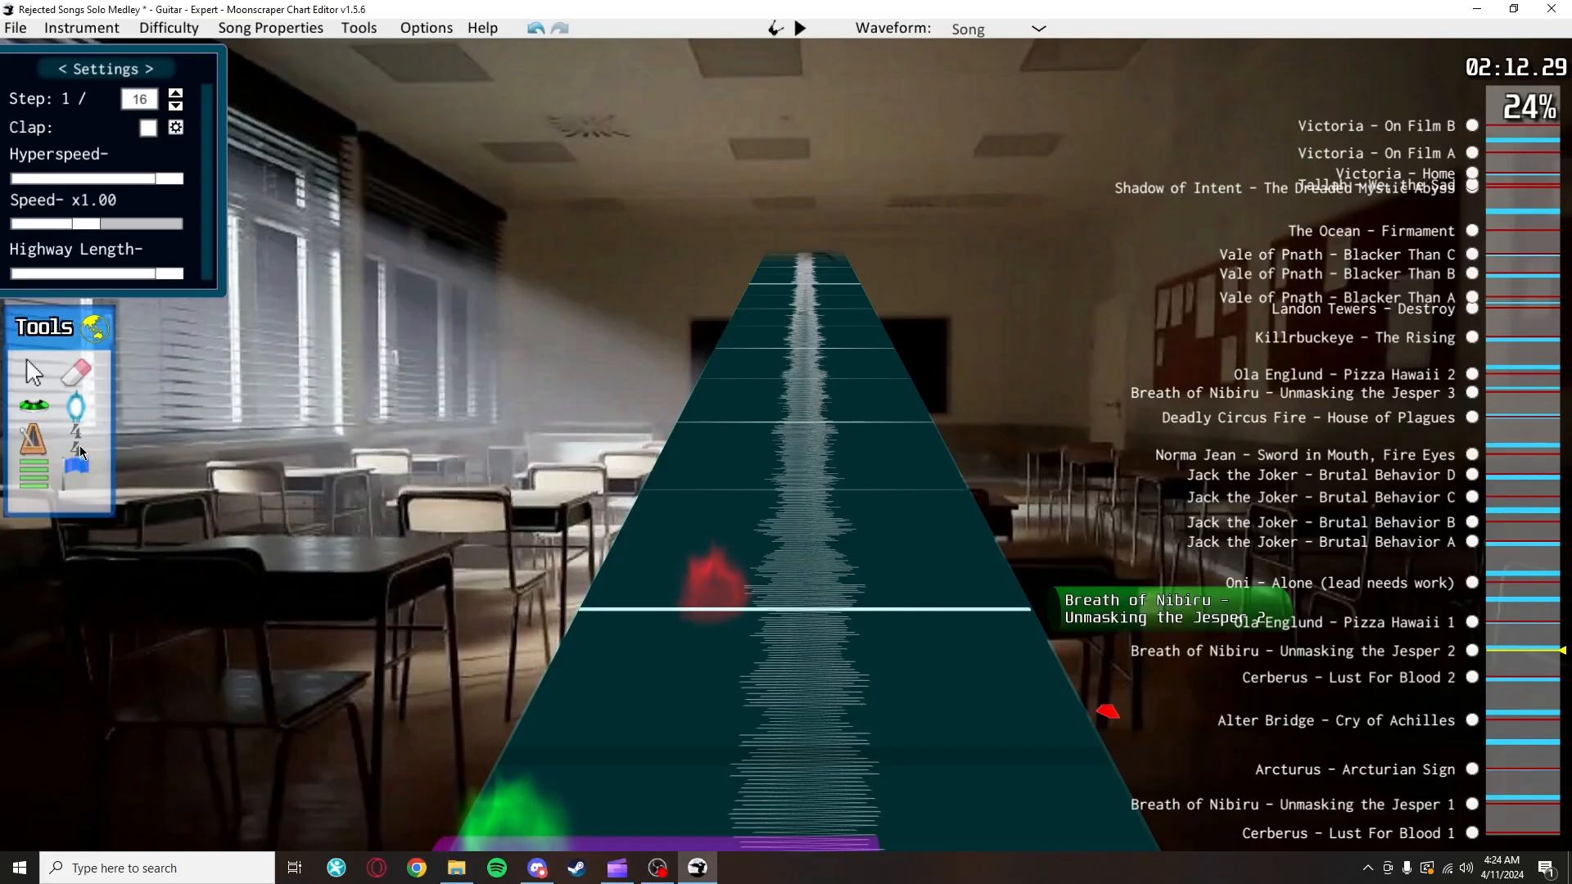
left_click(792, 635)
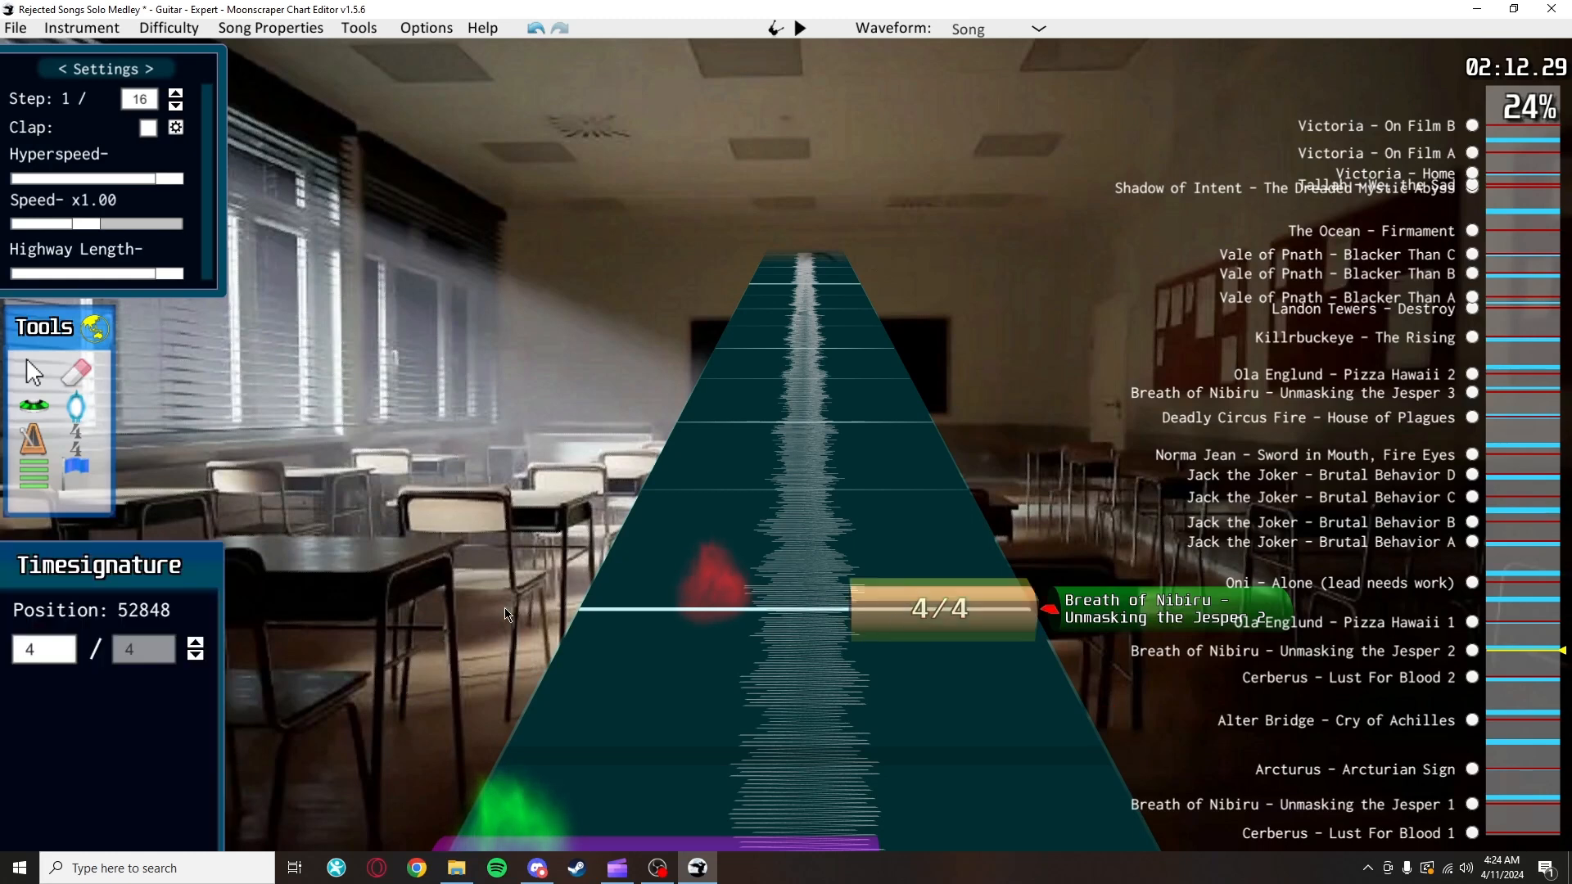
left_click(59, 651)
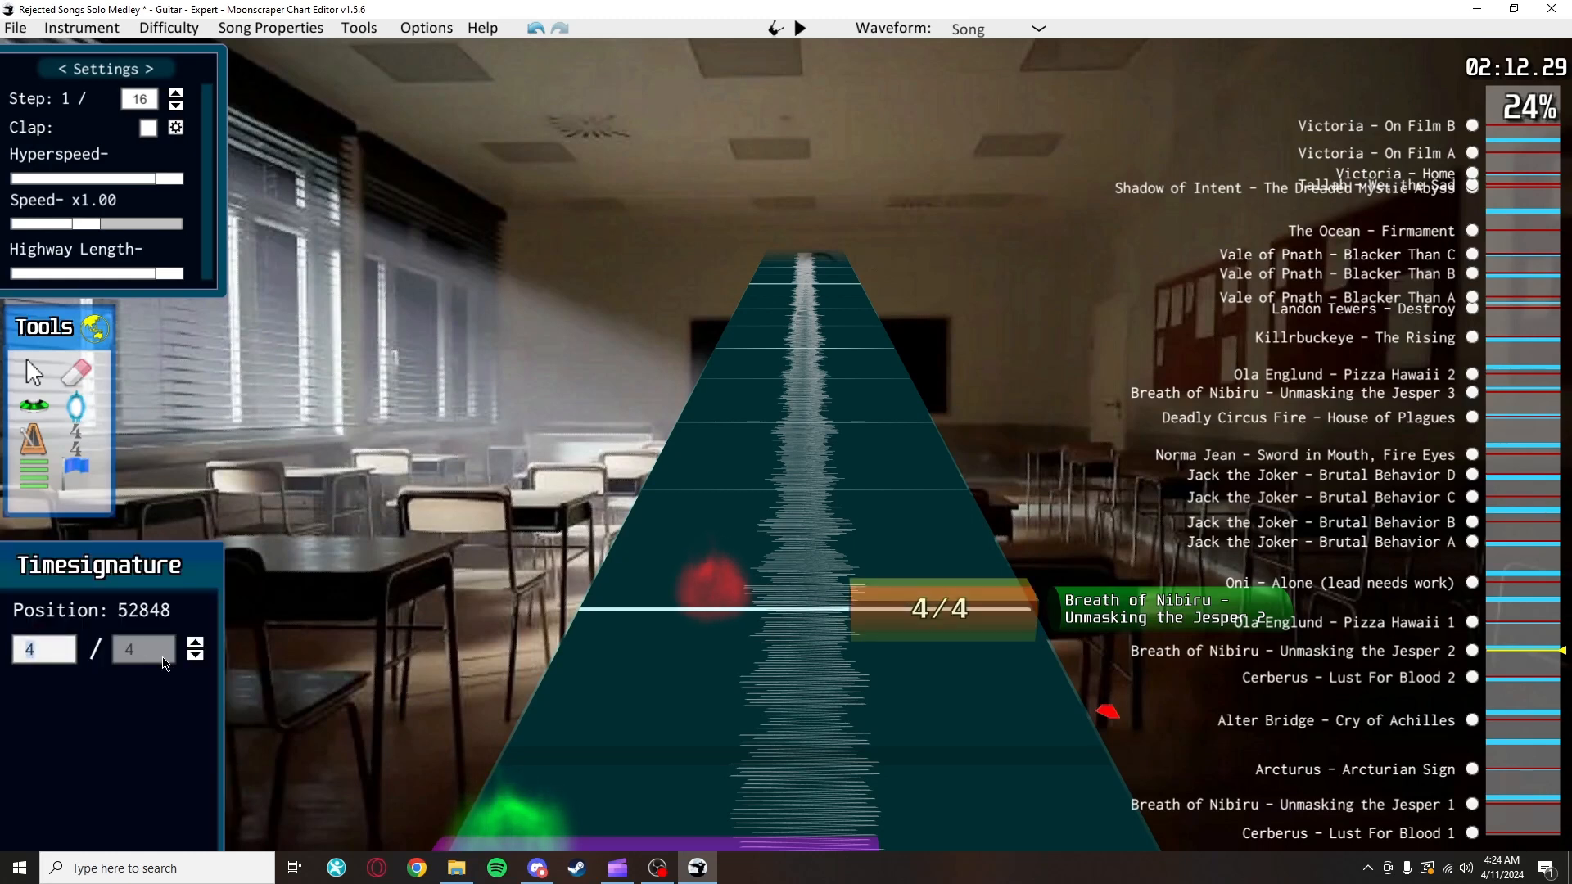
type("13")
left_click(196, 641)
left_click(196, 641)
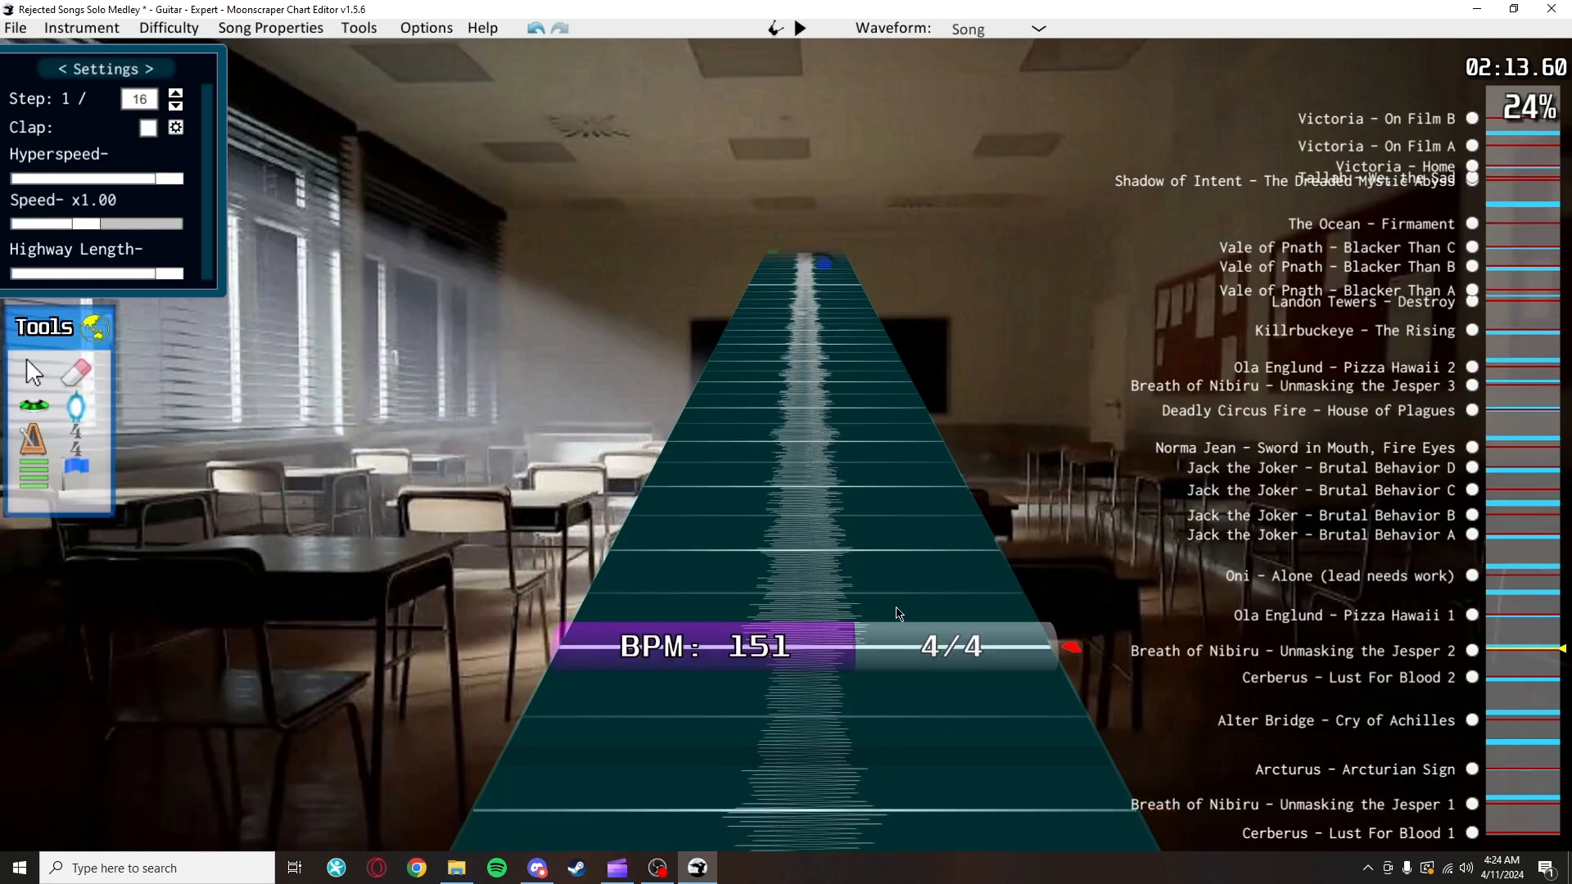
left_click(904, 626)
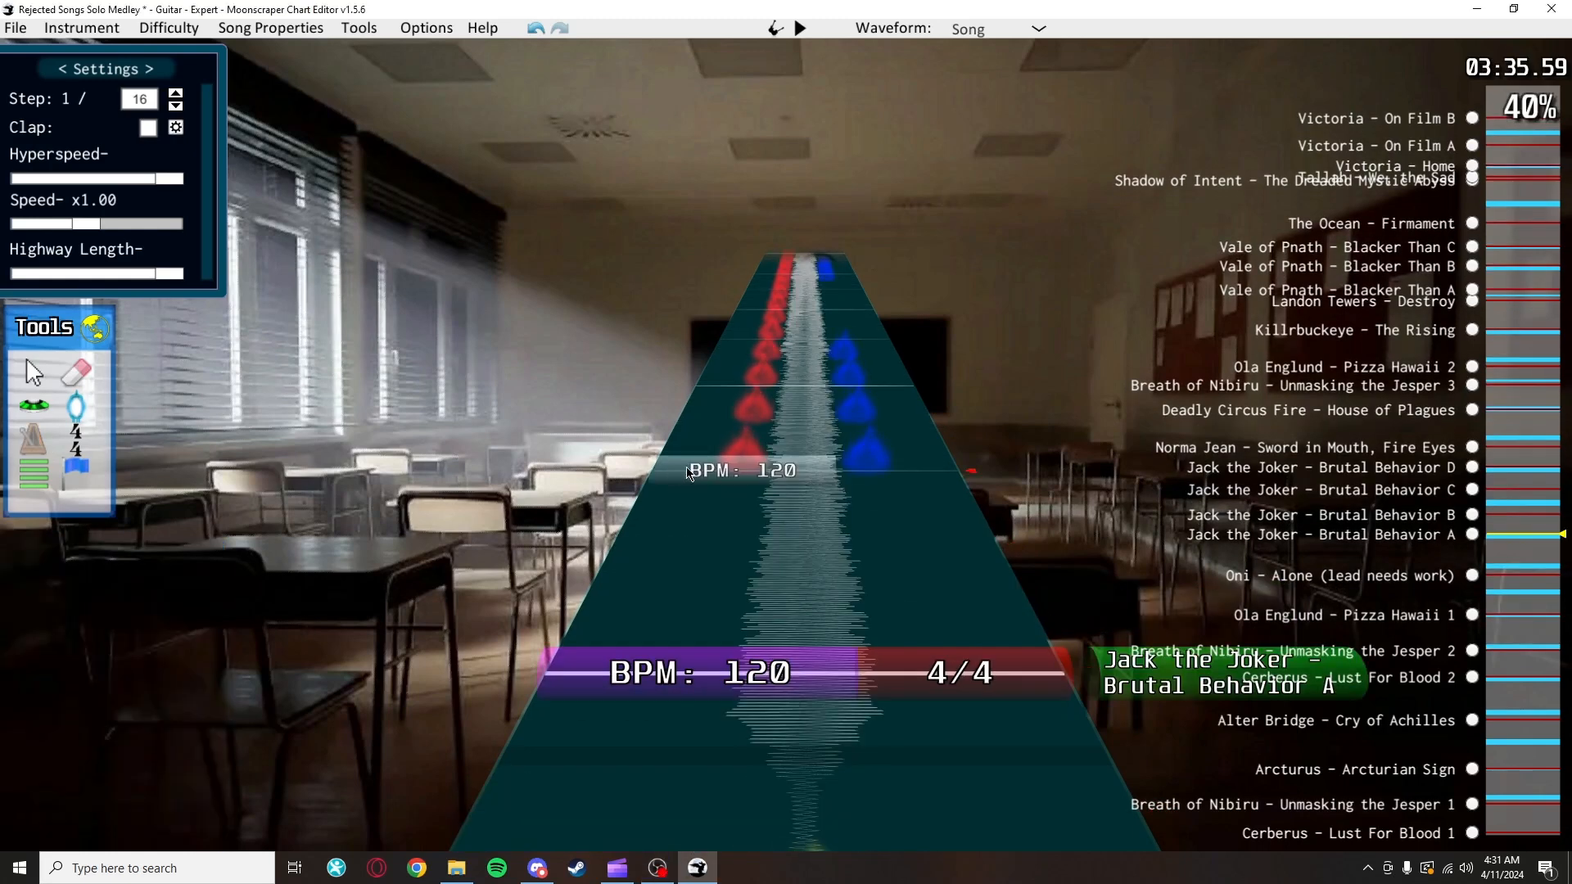
Step: Place a 120 BPM marker at position 88656 after the Brutal Behavior A section start and move it to match the waveform
left_click(739, 511)
scroll(739, 511, "down", 1)
scroll(739, 510, "up", 3)
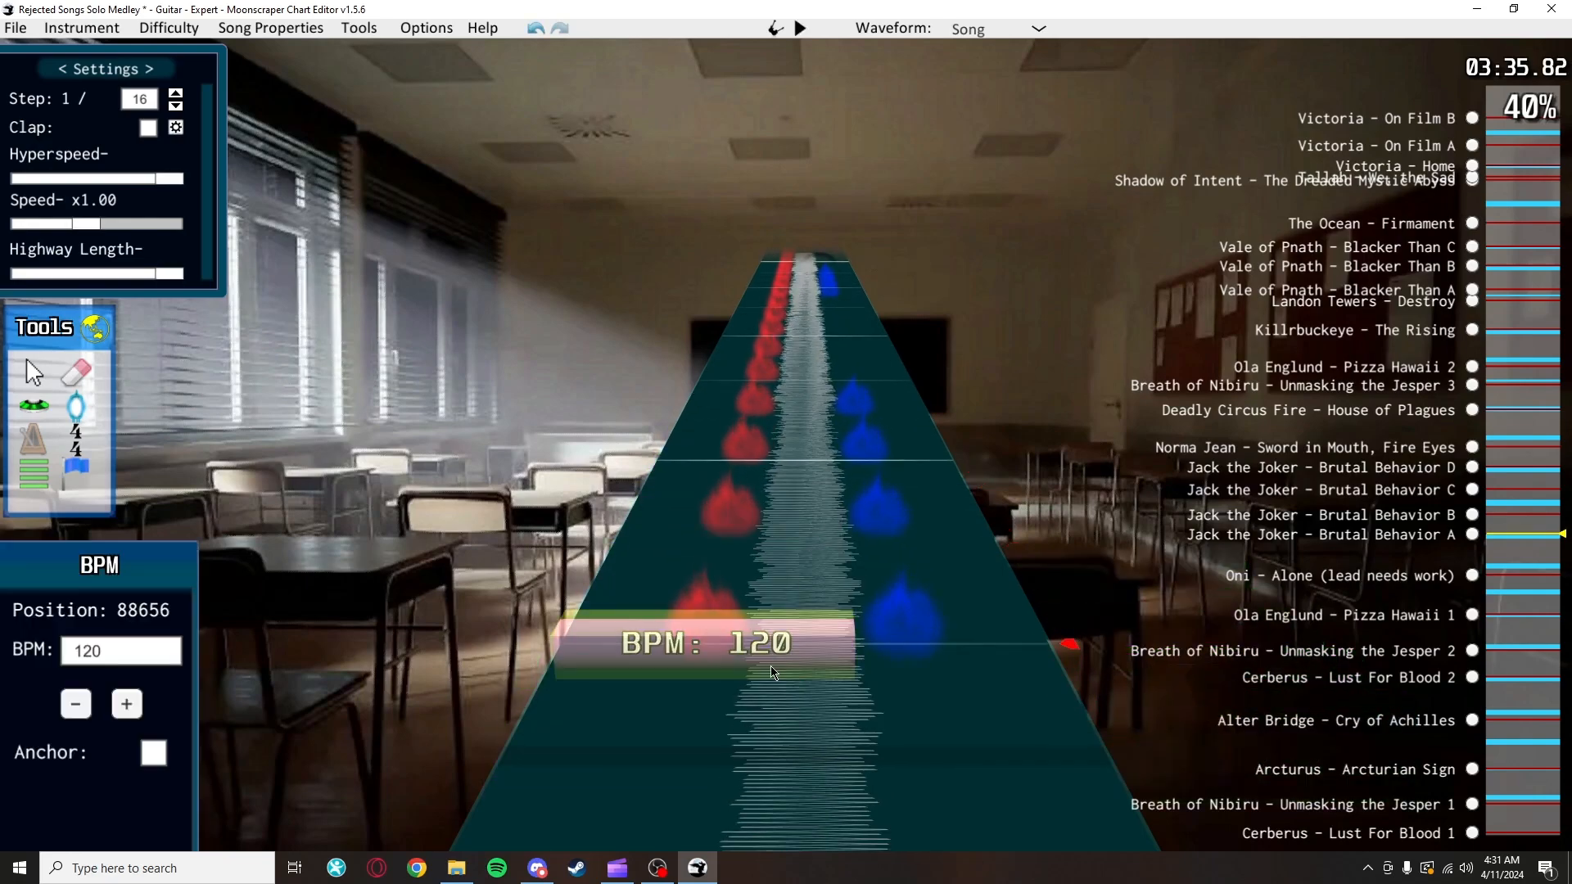
mouse_move(772, 673)
left_mouse_down()
mouse_move(791, 703)
mouse_move(843, 714)
left_mouse_up()
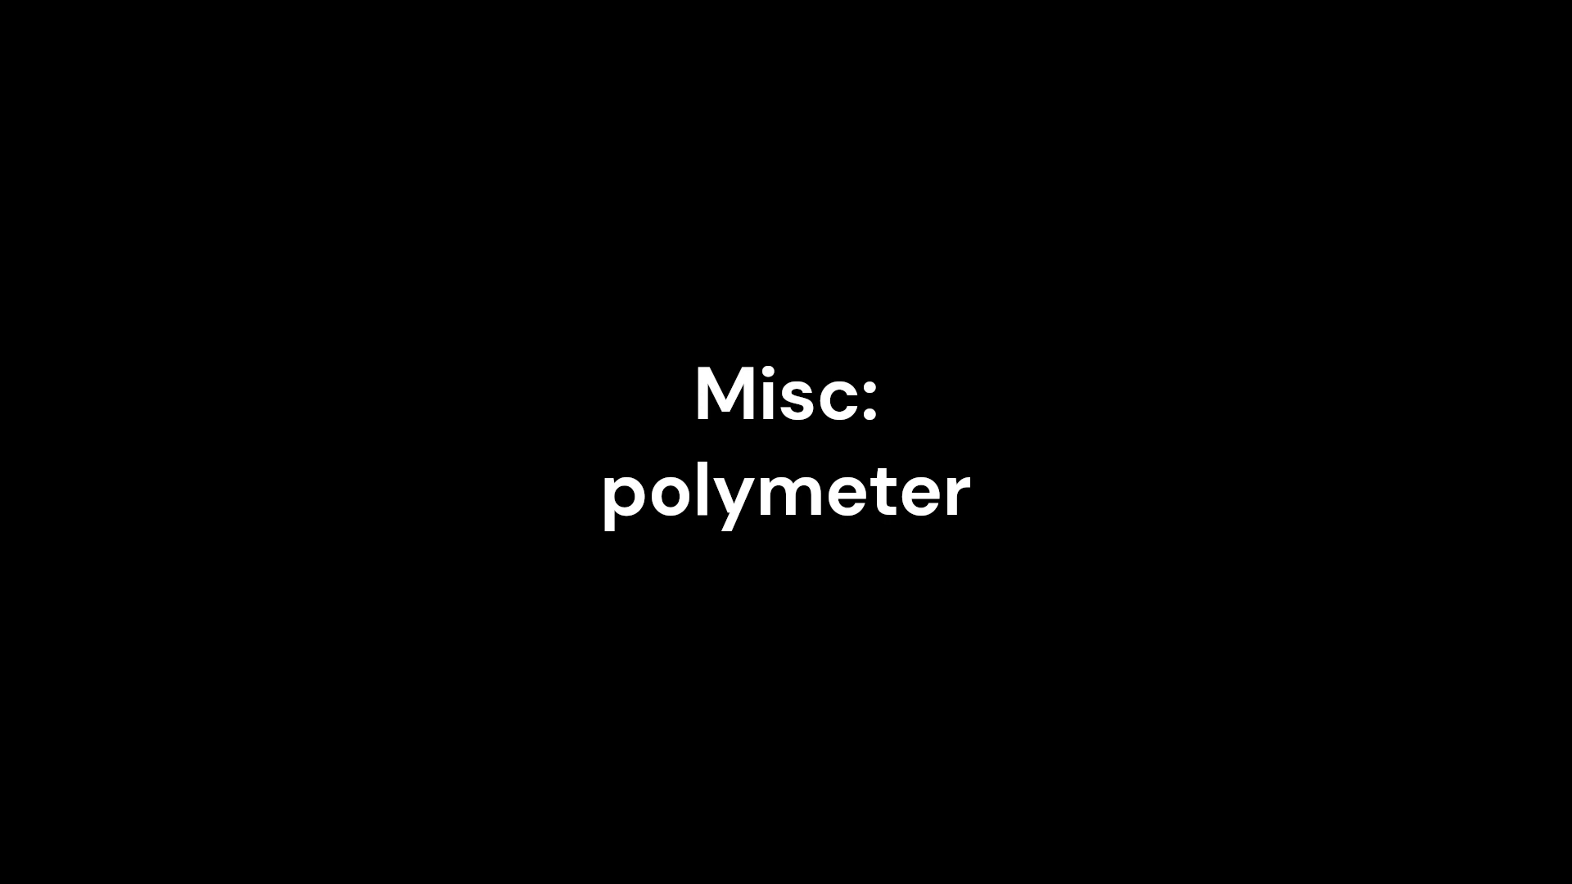